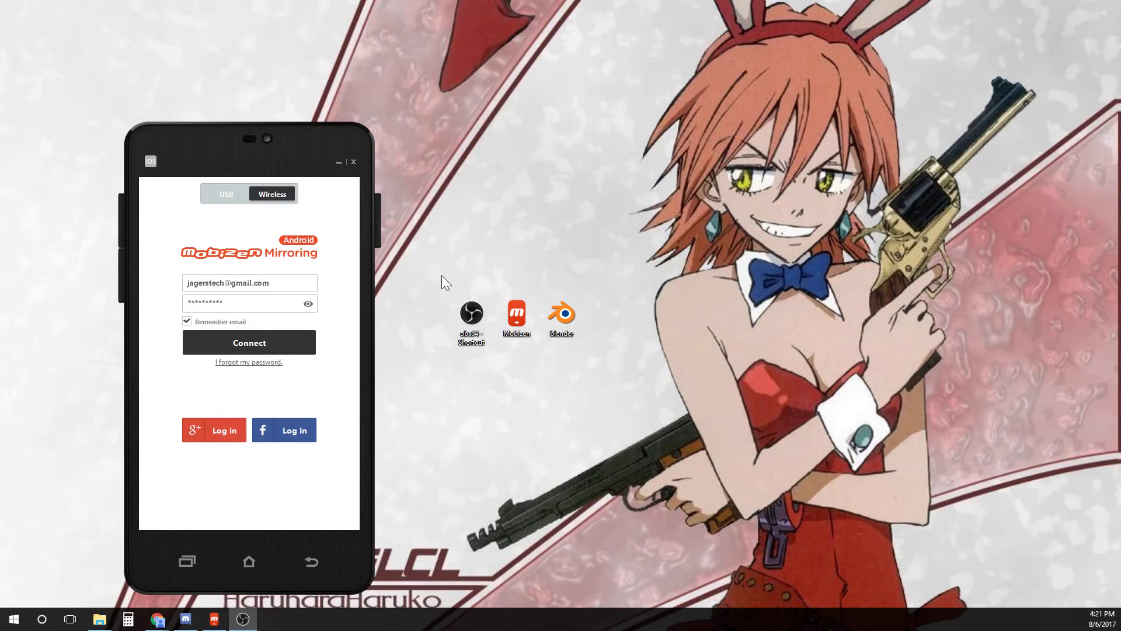
Step: Move the Mobizen desktop shortcut up above the OBS and Blender shortcuts
left_click(529, 327)
left_click_drag(528, 322, 520, 258)
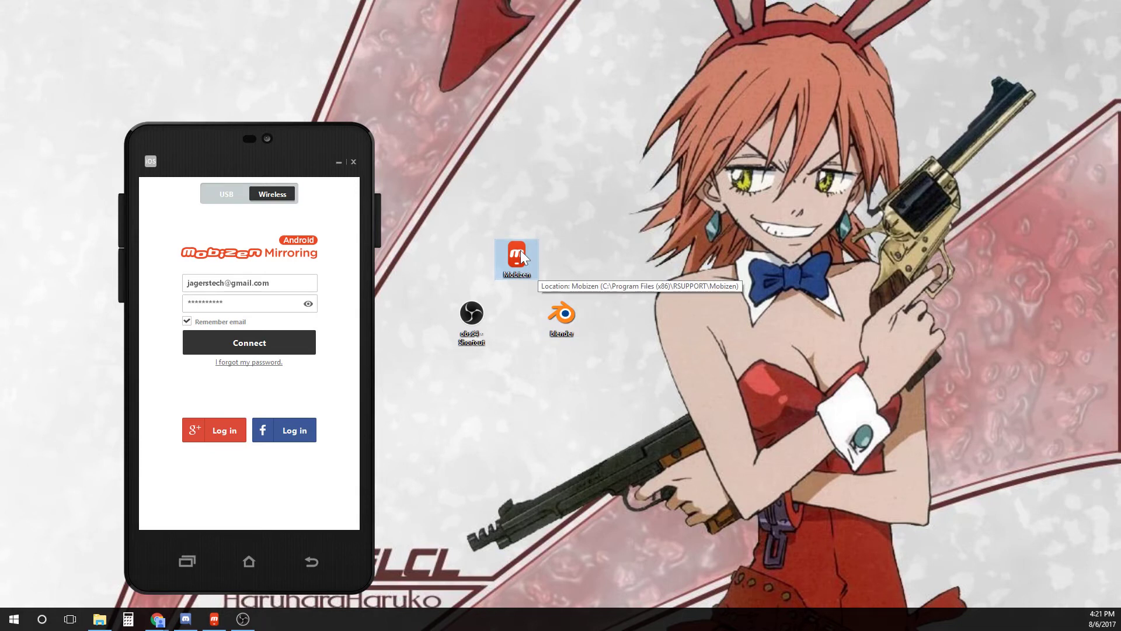
left_click(567, 266)
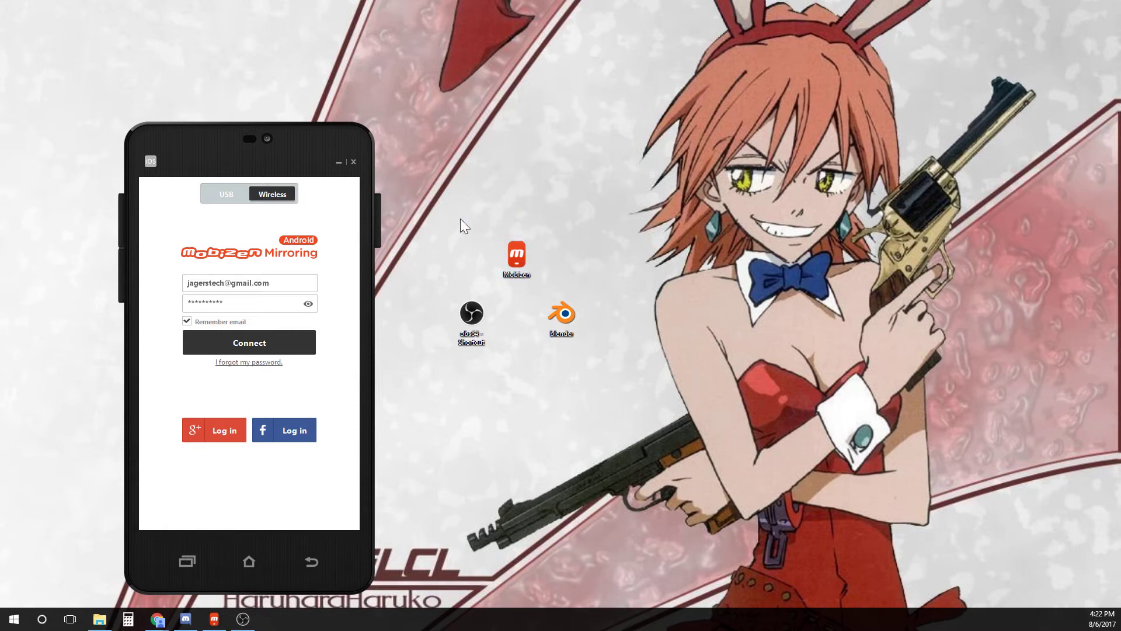
Step: Select the Mobizen, OBS and Blender shortcuts together, then clear the desktop selection
left_click_drag(469, 203, 614, 275)
left_click(478, 319)
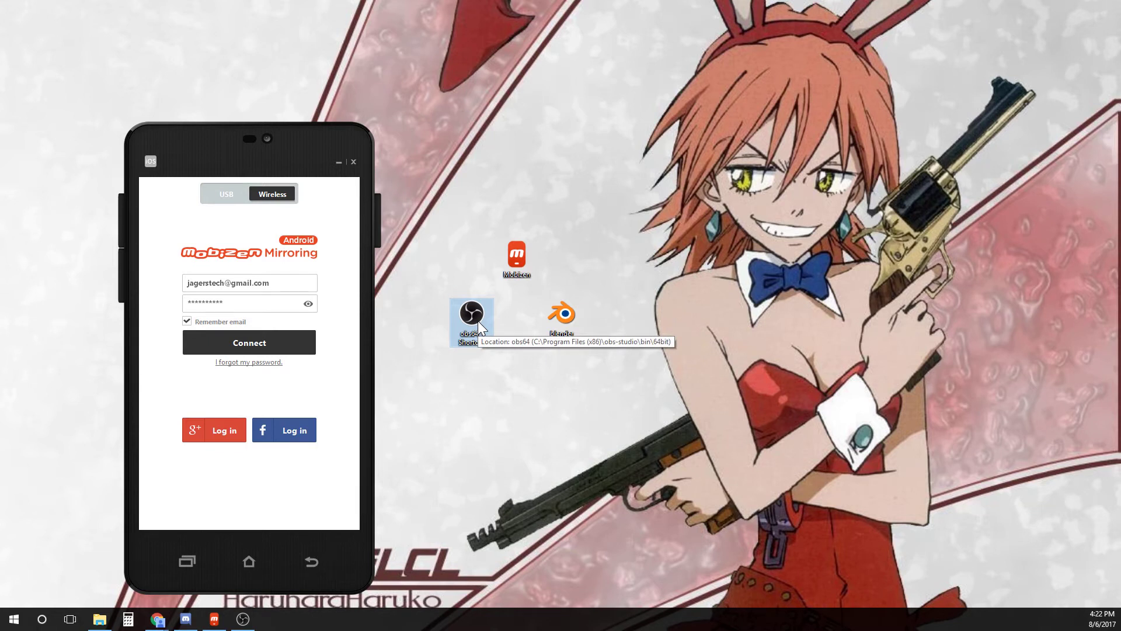
left_click(578, 318)
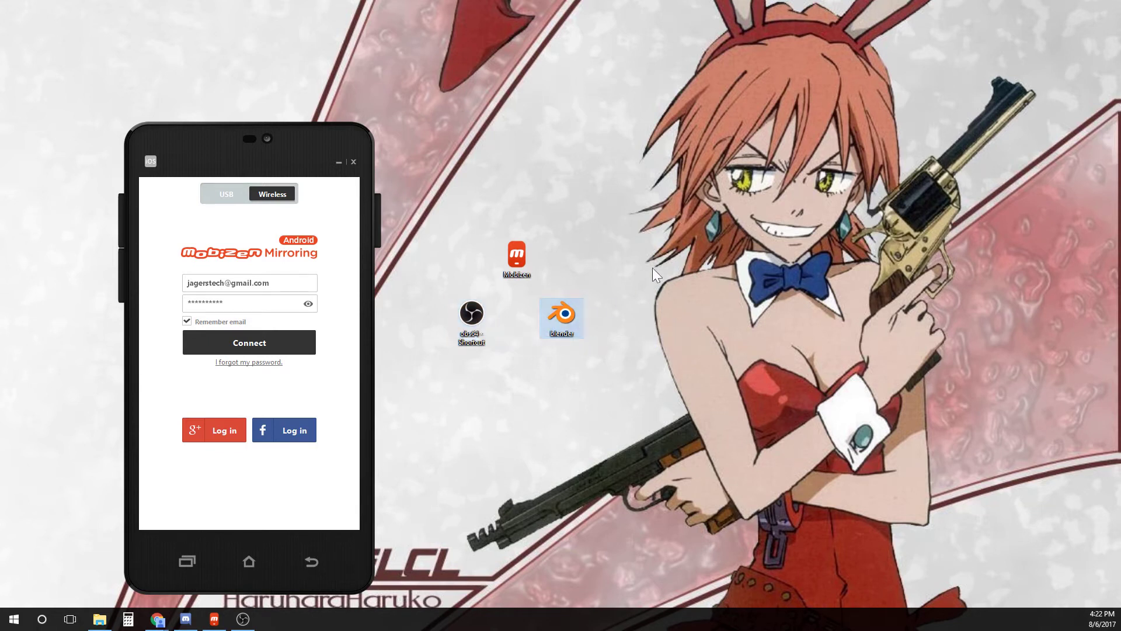
mouse_move(629, 341)
left_mouse_down()
mouse_move(451, 183)
mouse_move(552, 296)
mouse_move(626, 350)
left_mouse_up()
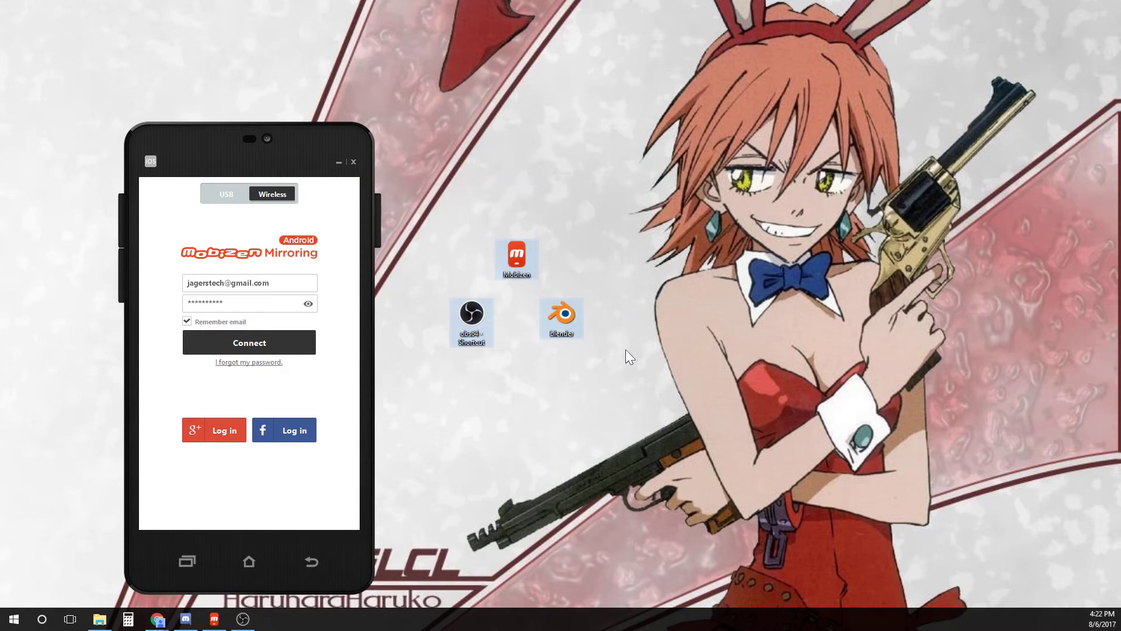
left_click(614, 276)
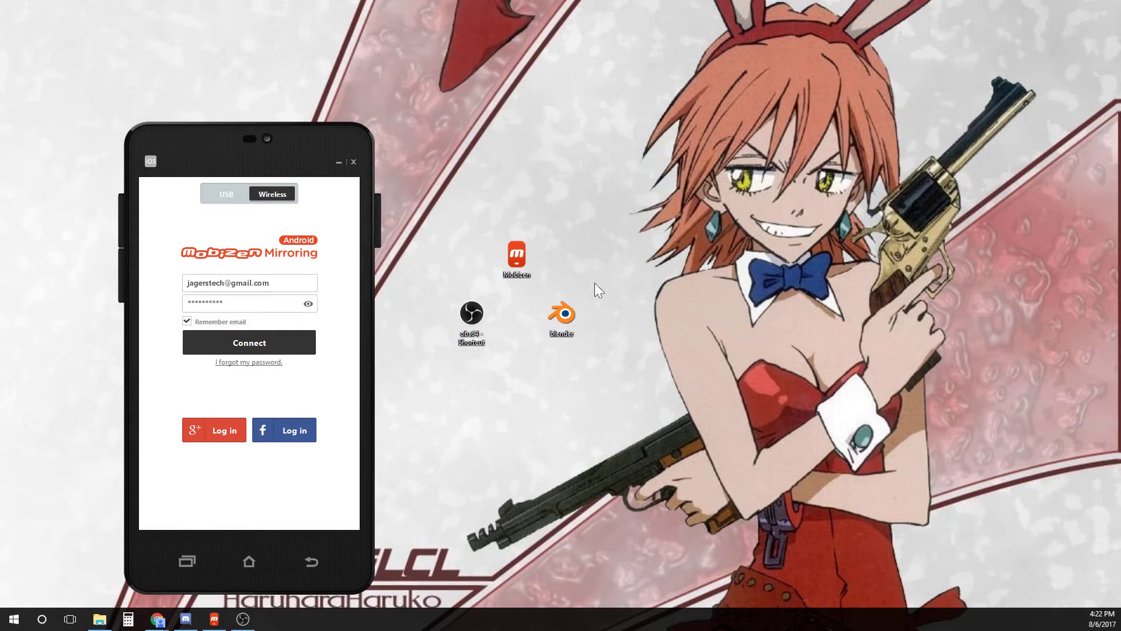
Step: Nudge the Mobizen sign-in window slightly upward and focus its password field
left_click_drag(249, 134, 248, 123)
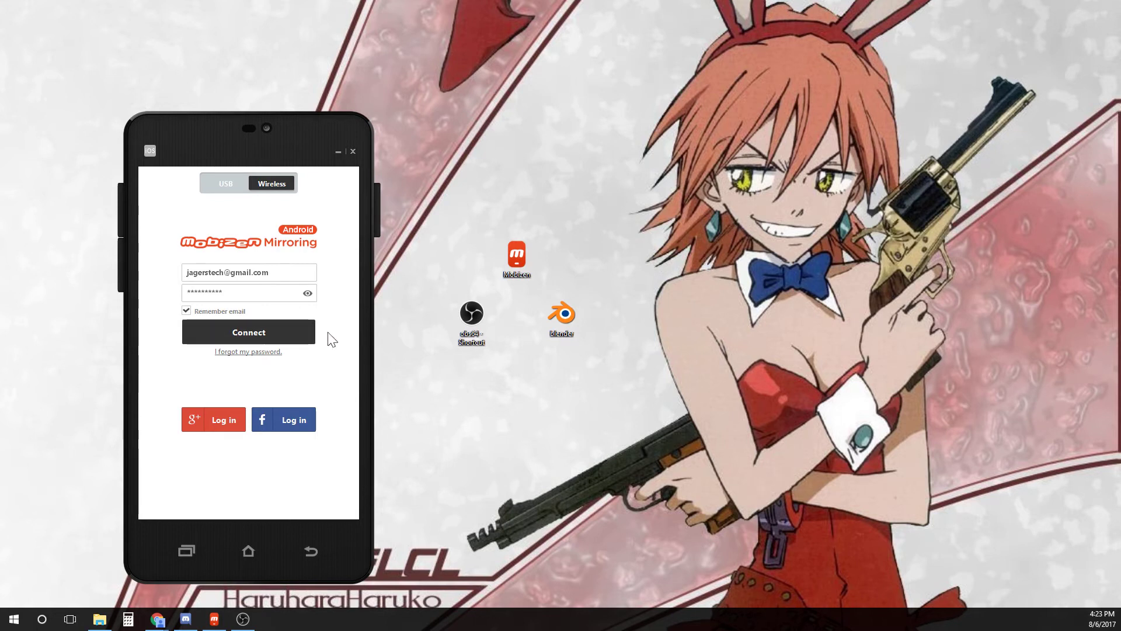
left_click(284, 340)
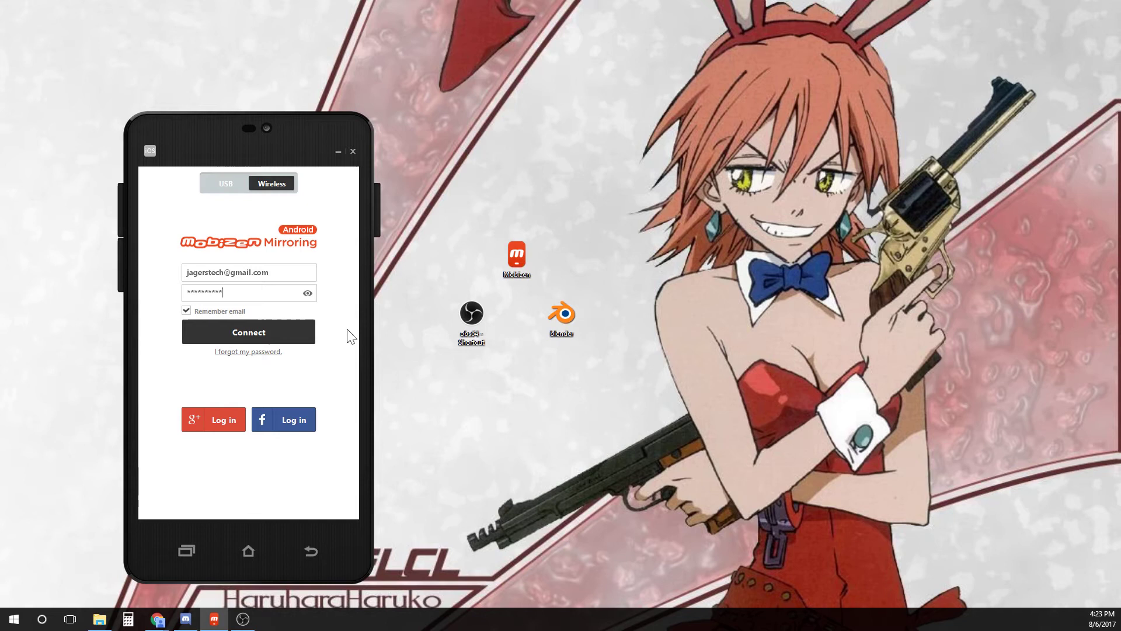
Step: Log in to Mobizen and connect wirelessly to the SM-T580 tablet
left_click(303, 331)
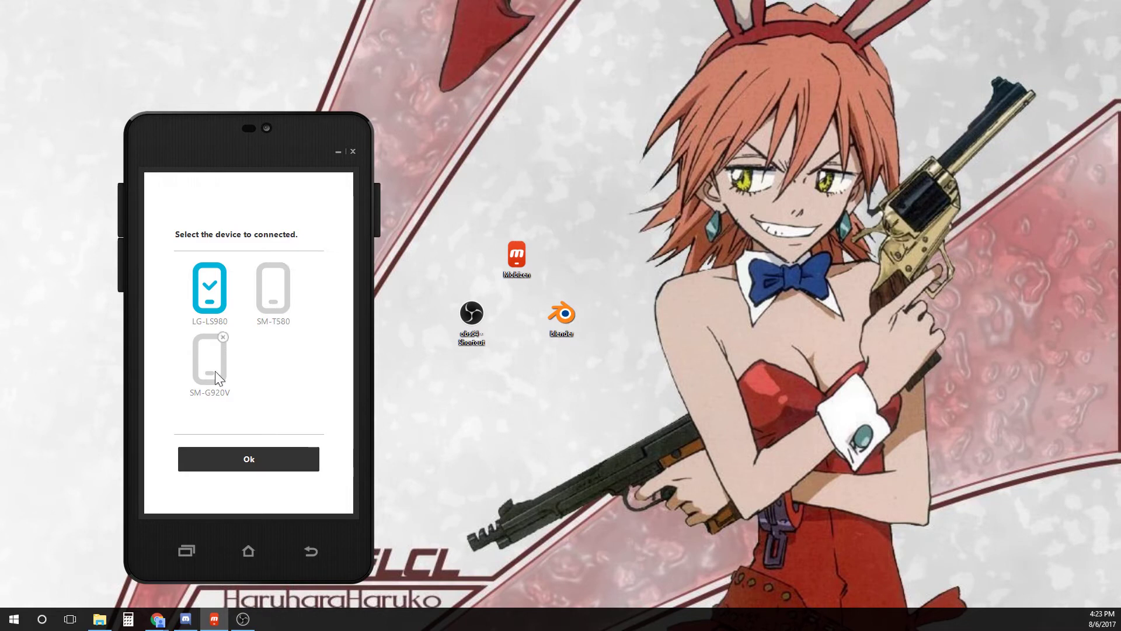
left_click(271, 299)
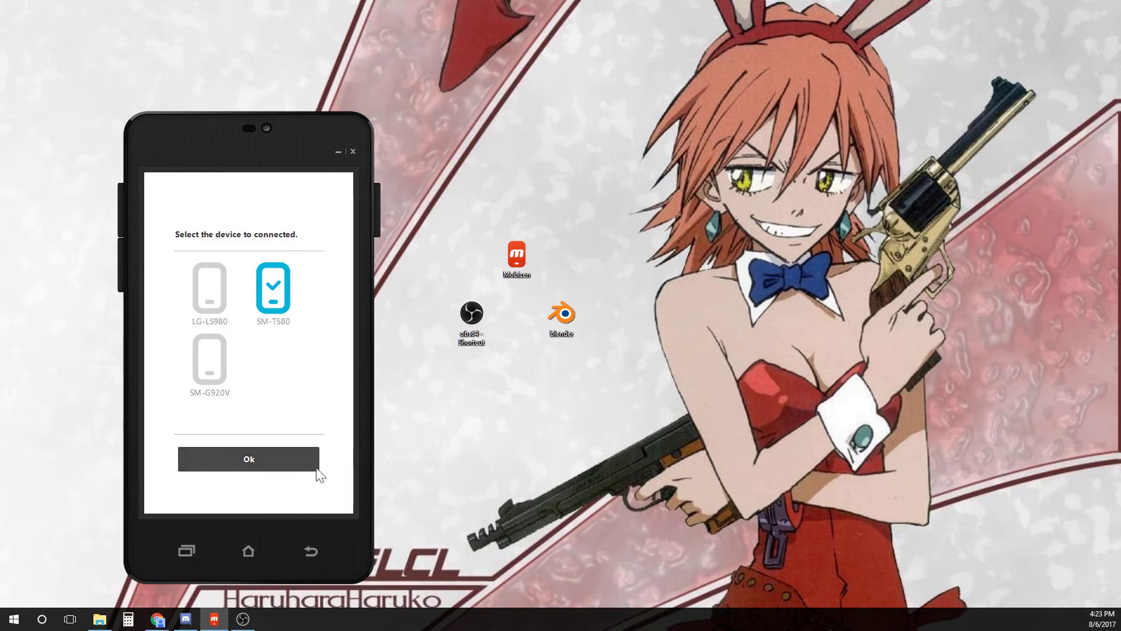
left_click(266, 463)
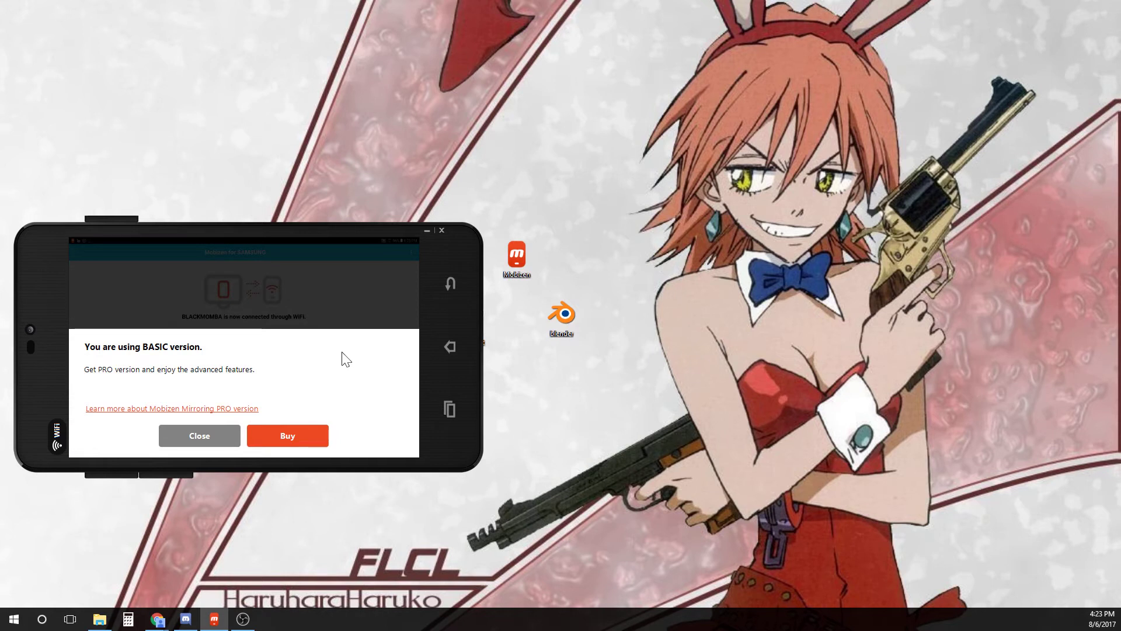
Step: Close the BASIC-version notice, shift the mirrored tablet window left, and switch to OBS
left_click(174, 435)
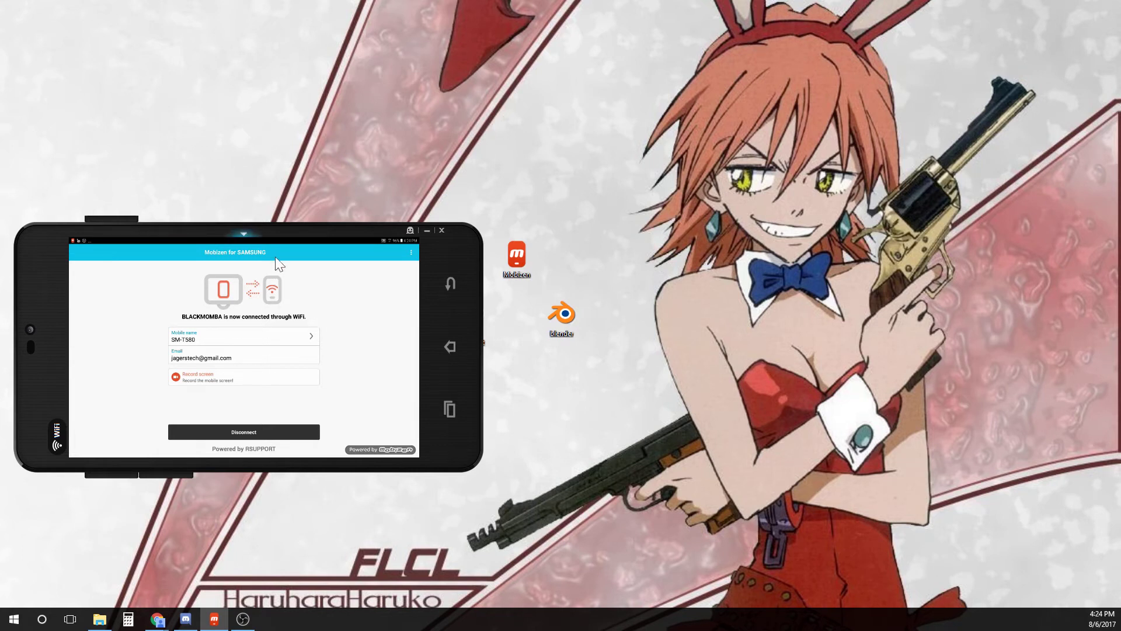
left_click_drag(306, 226, 277, 228)
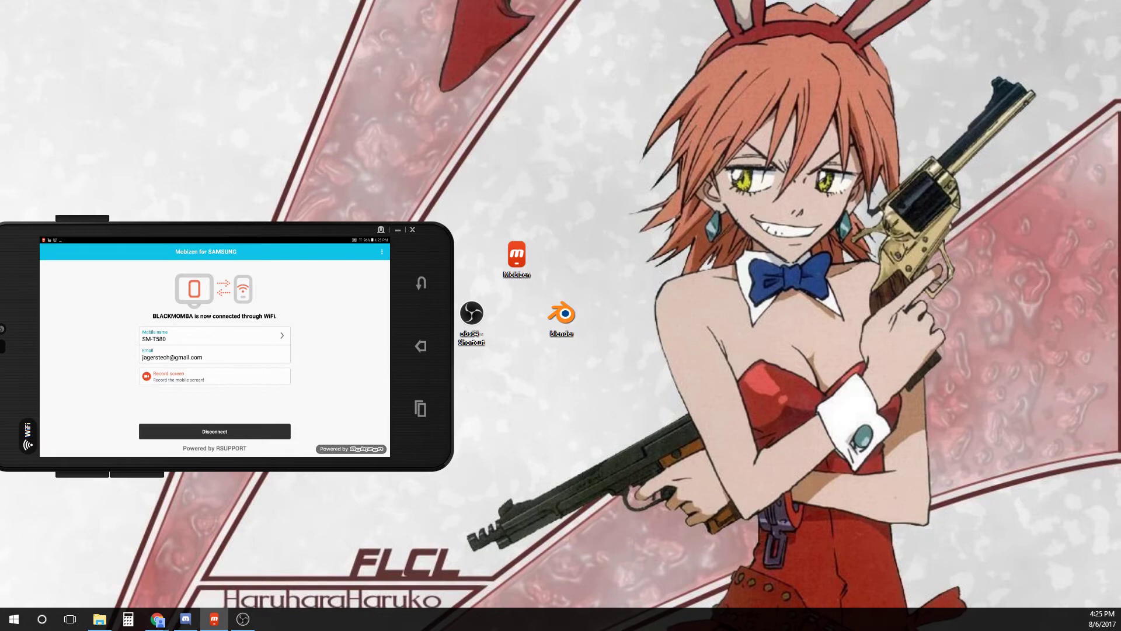
key("alt+Tab")
Step: Bring the OBS main window in from the right screen edge beside the tablet
left_click_drag(1116, 208, 901, 162)
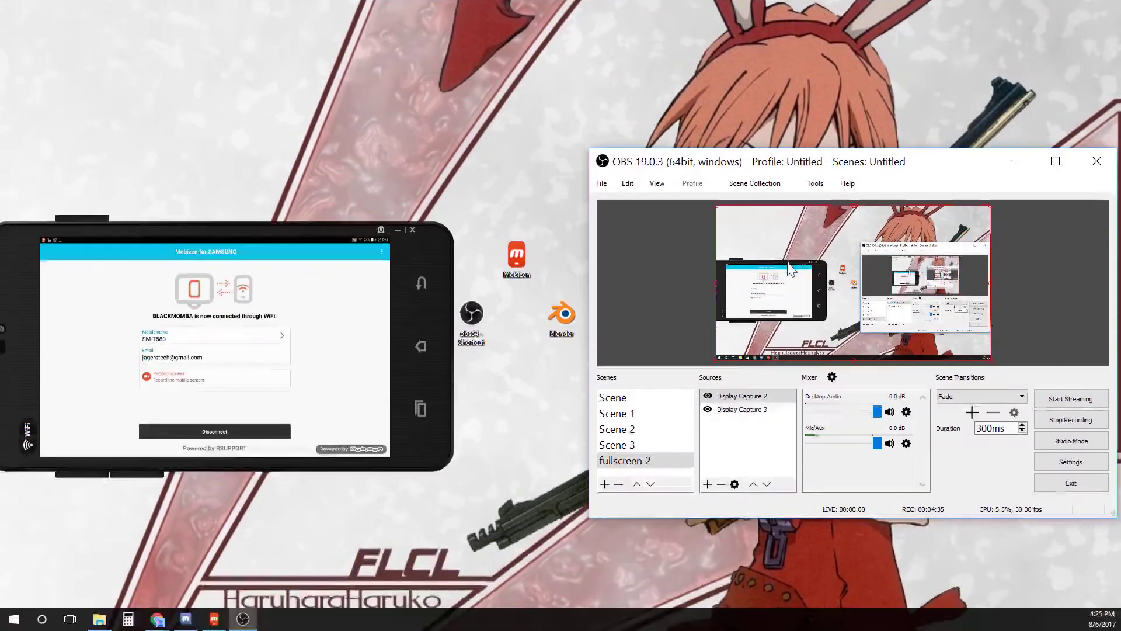
Step: Select Display Capture 2 in both the preview and the Sources list
left_click(788, 268)
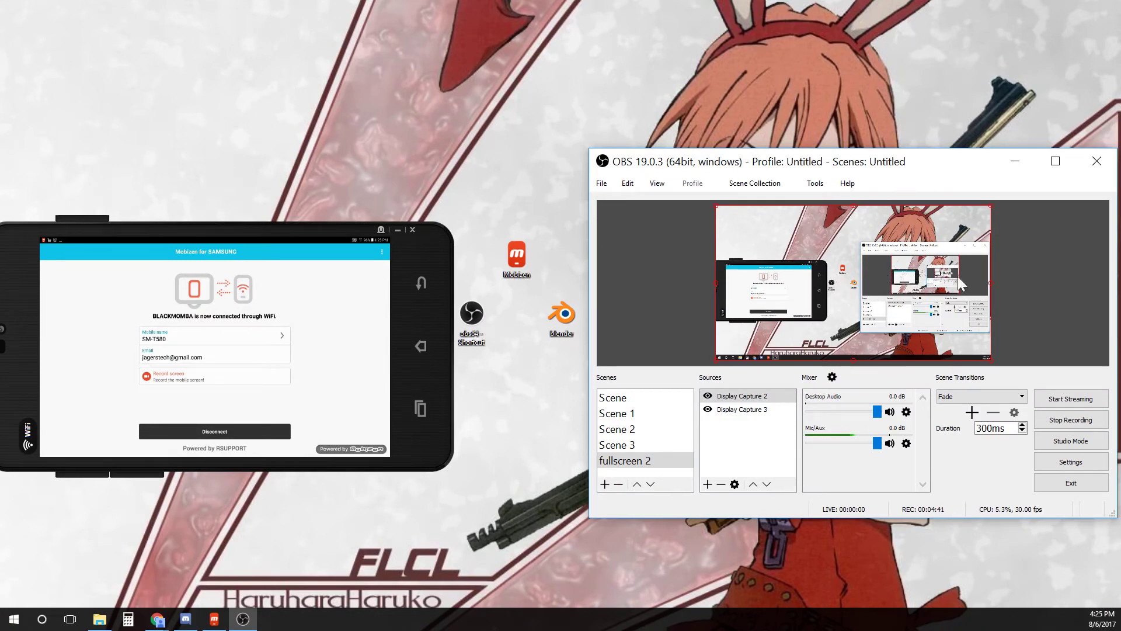
left_click(757, 398)
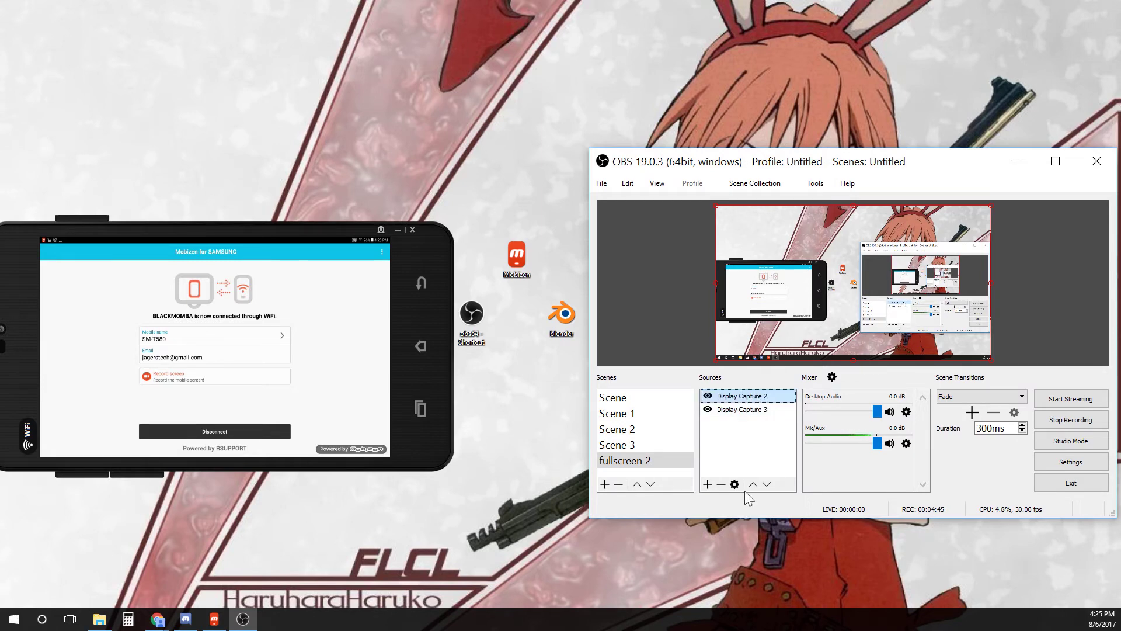
Step: Open Display Capture 2's filters and request removal of its existing Crop/Pad filter
right_click(743, 397)
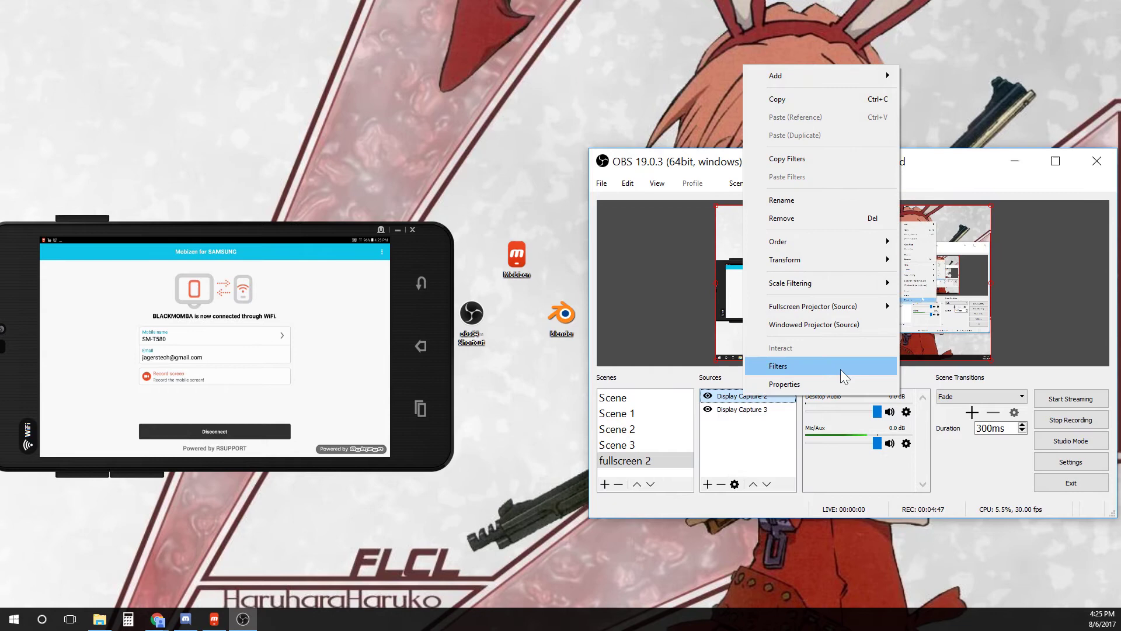
left_click(842, 368)
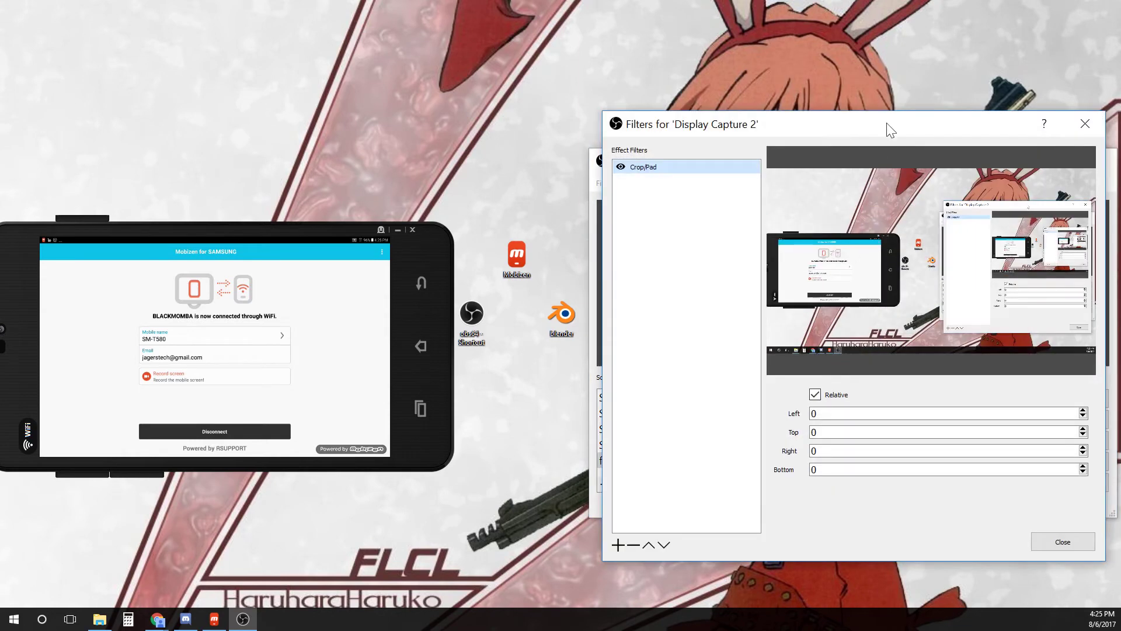
left_click_drag(888, 128, 746, 106)
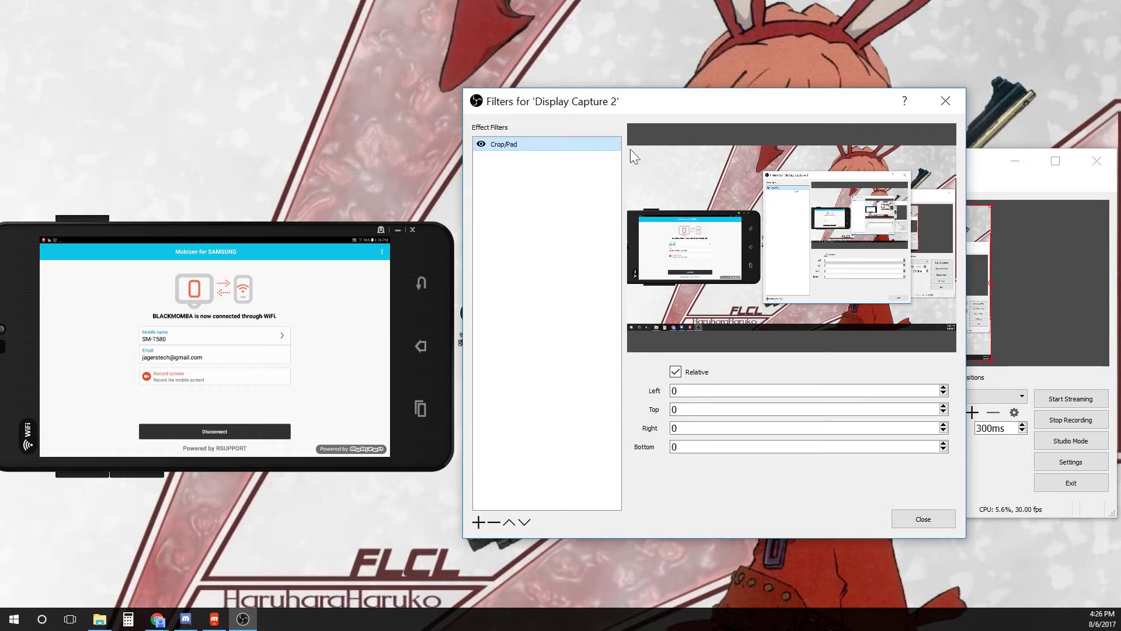
right_click(522, 147)
left_click(572, 180)
right_click(540, 149)
left_click(601, 194)
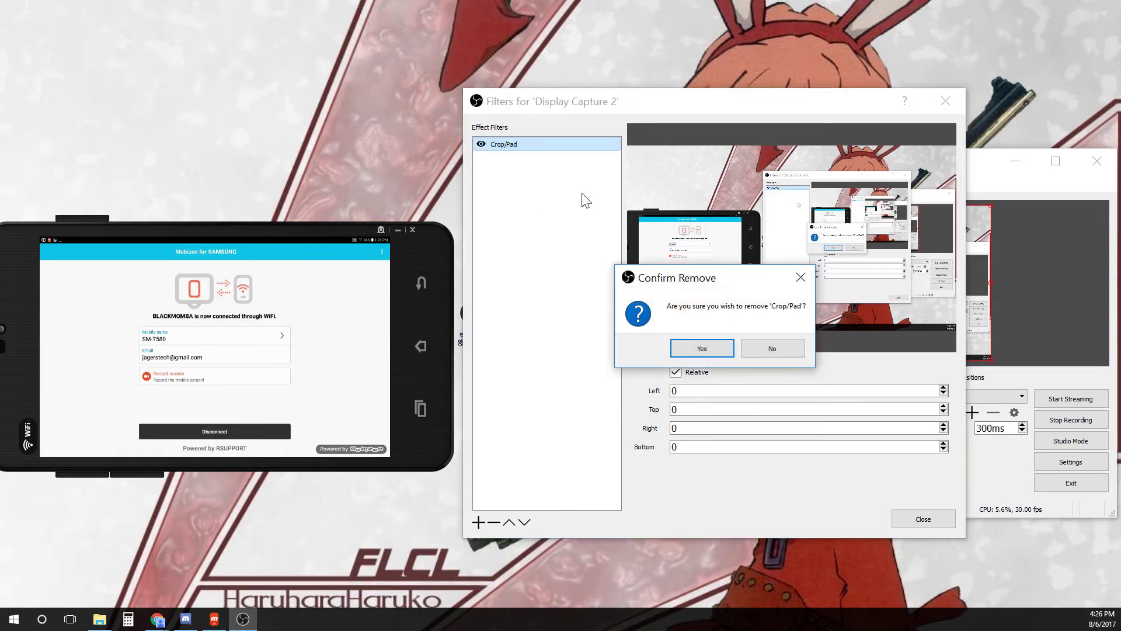
Step: Confirm the removal and add a fresh Crop/Pad filter under its default name
left_click(690, 346)
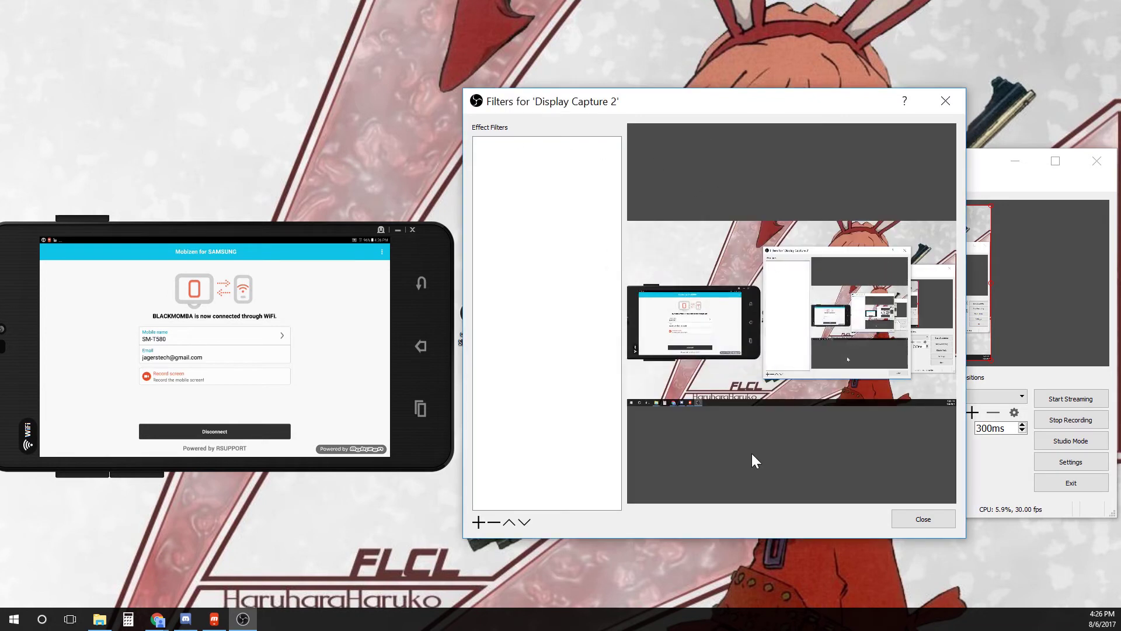
left_click(479, 521)
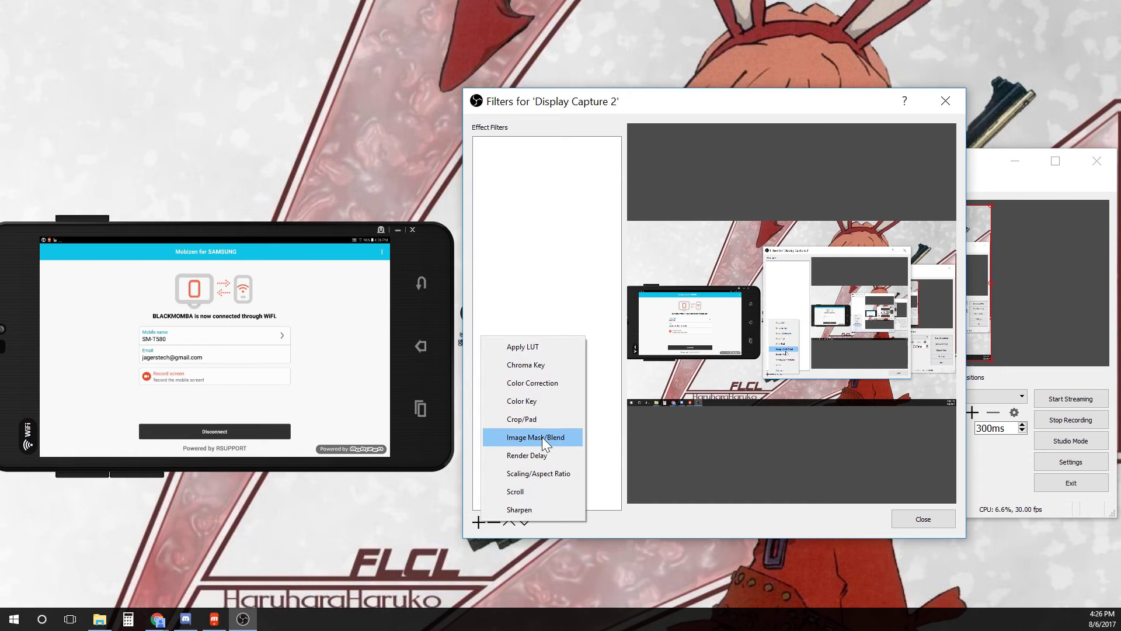
left_click(546, 419)
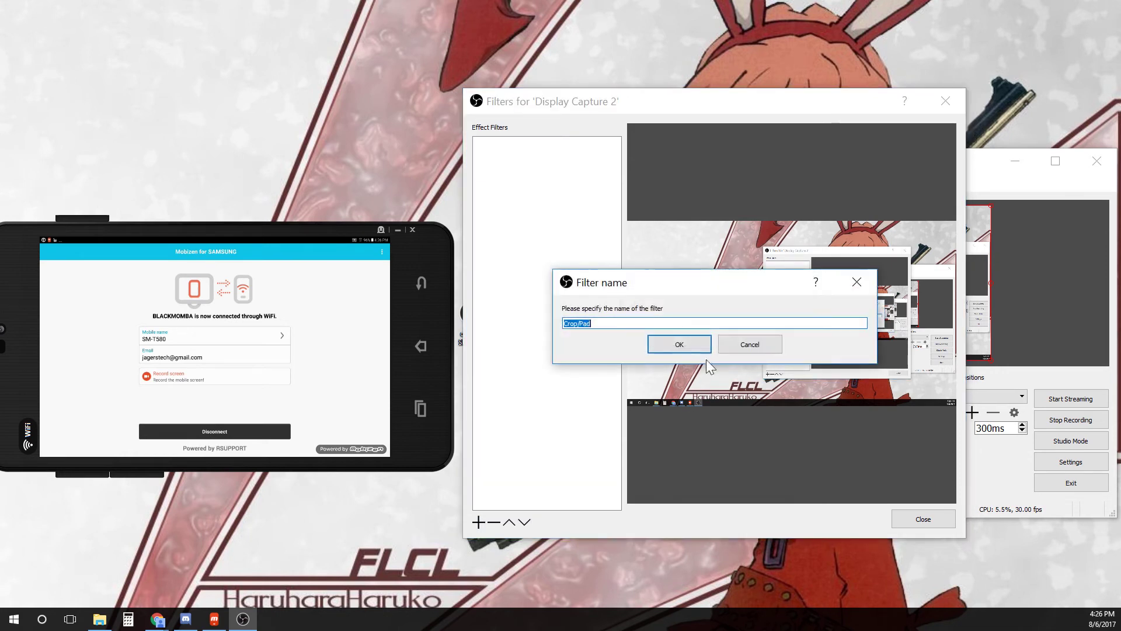
left_click(680, 349)
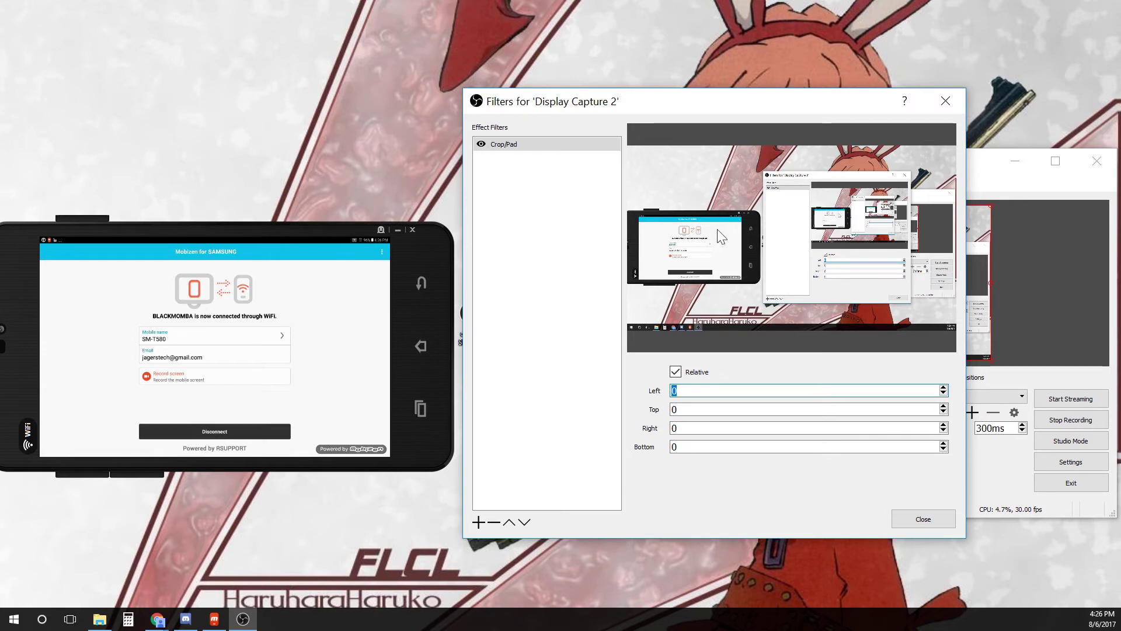
Step: Move the mirrored tablet window lower and set the Crop/Pad Left value to 77
left_click_drag(282, 226, 289, 350)
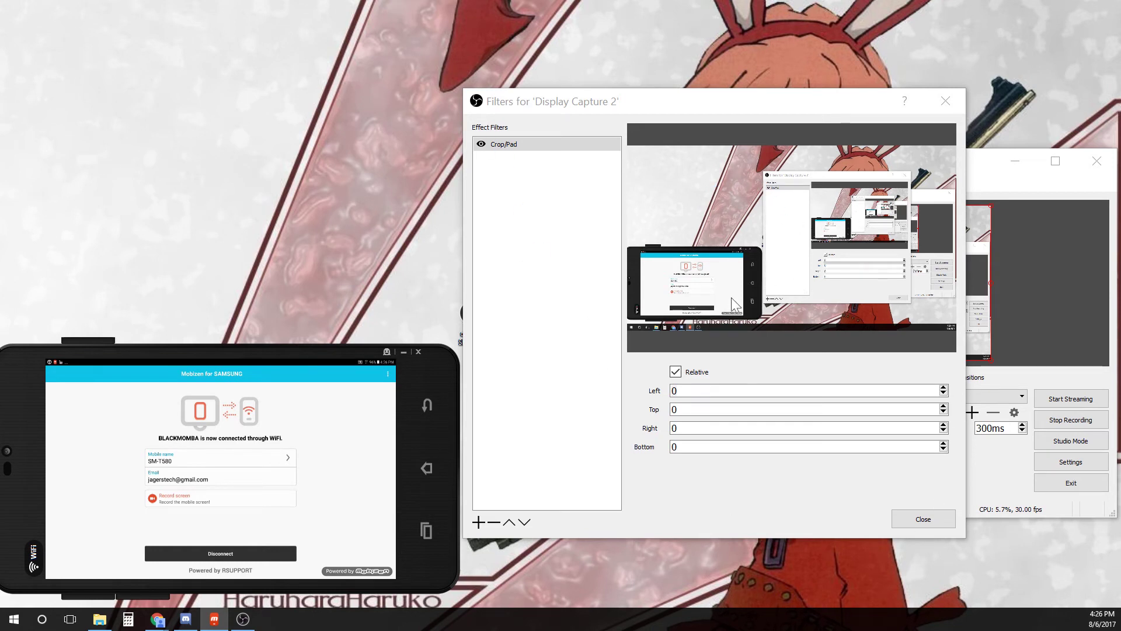
left_click(674, 390)
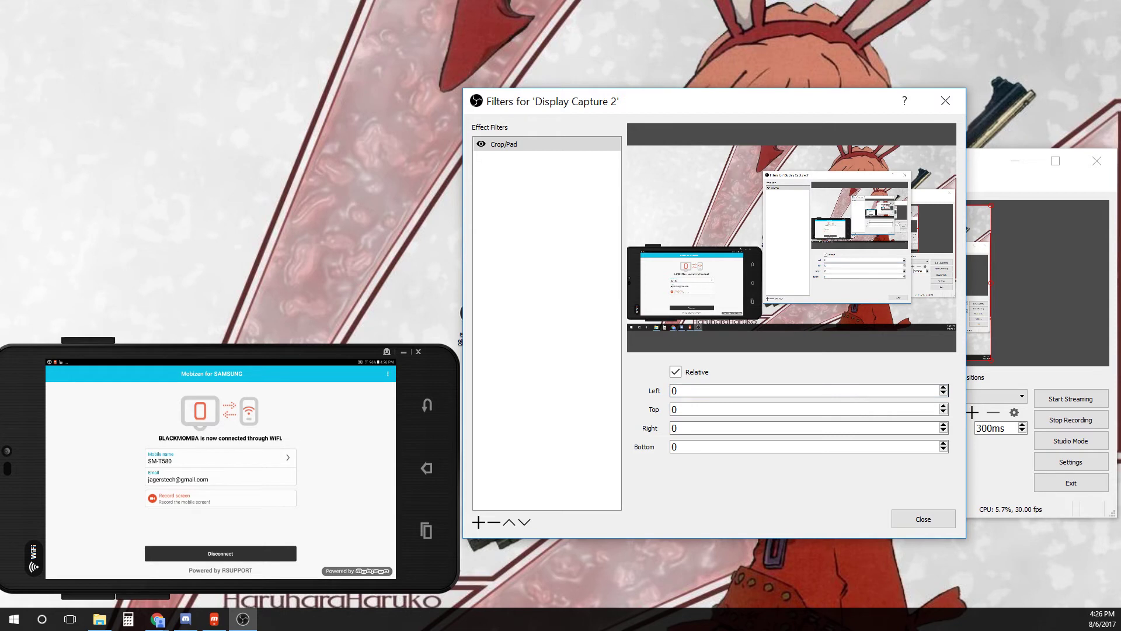
left_click_drag(675, 390, 647, 397)
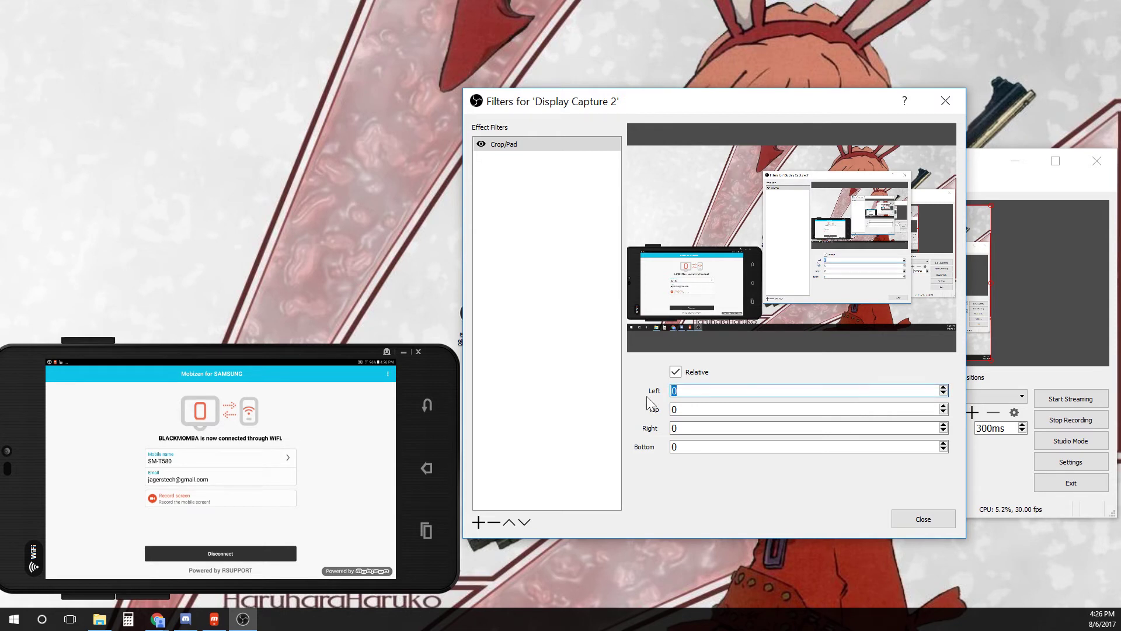
type("100")
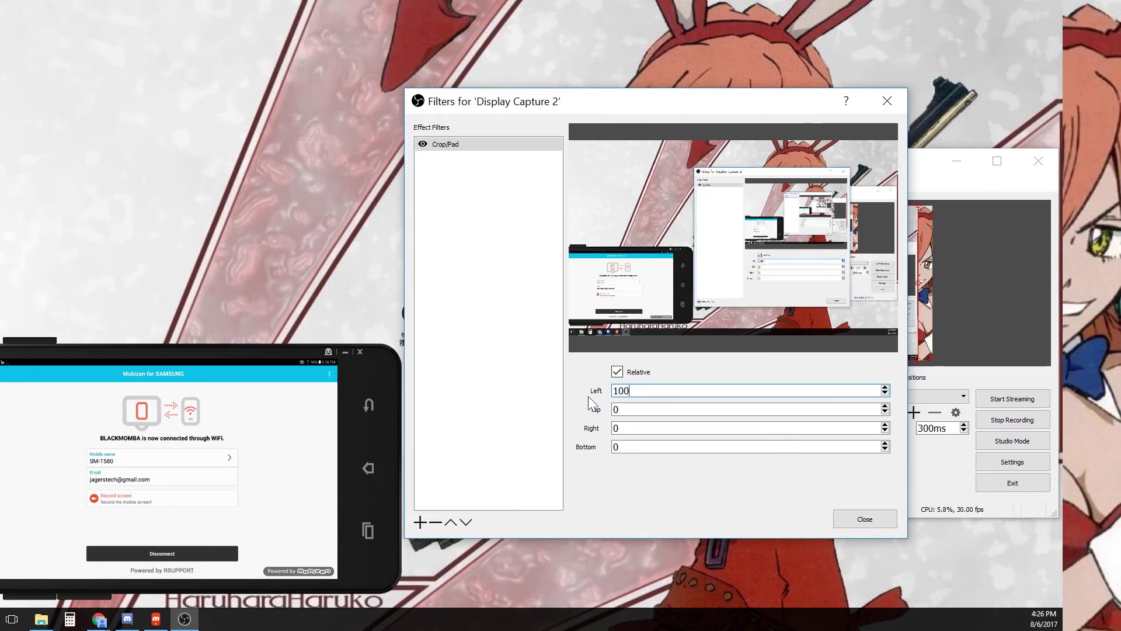
key("Return")
type("84")
key("Return")
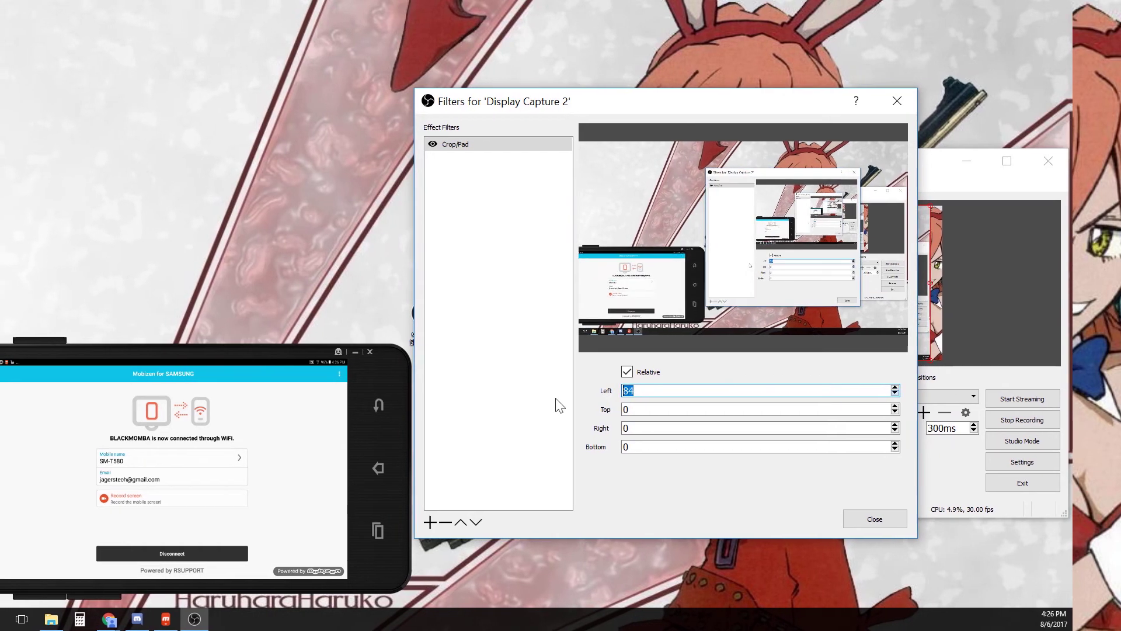
type("76")
key("Return")
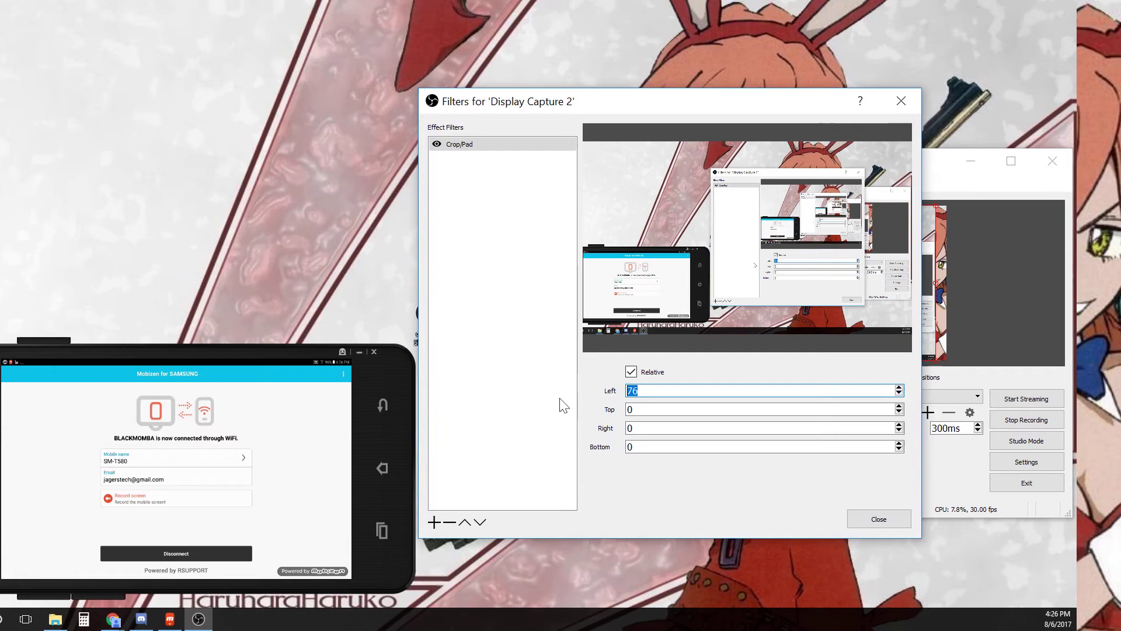
type("77")
key("Return")
Step: Raise the Crop/Pad Top value from 500 up to 607
key("Tab")
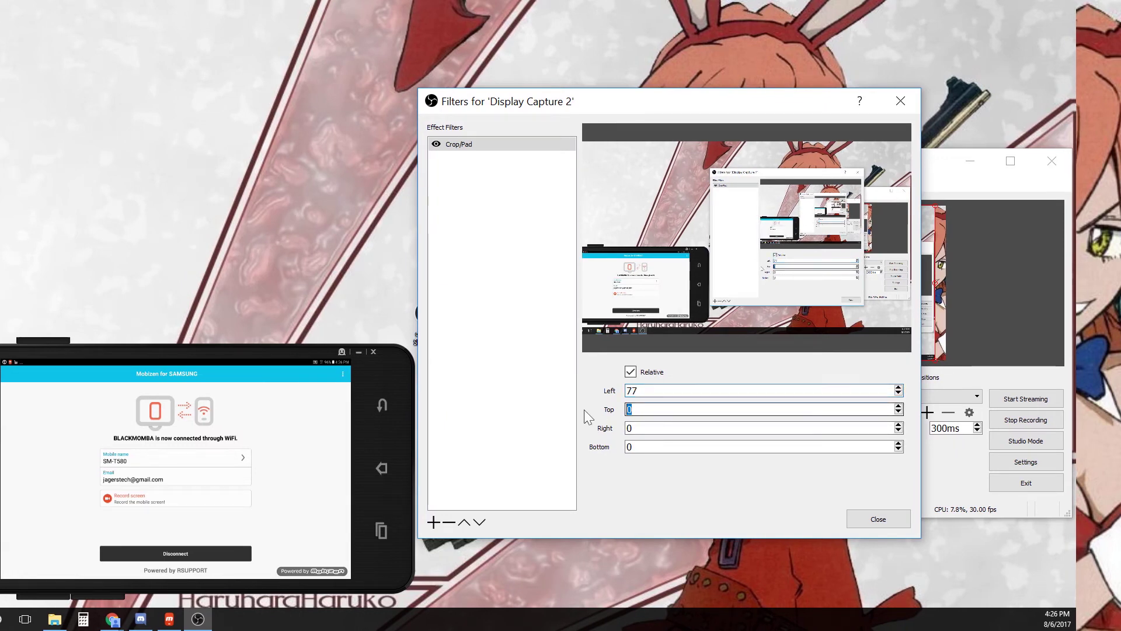
type("500")
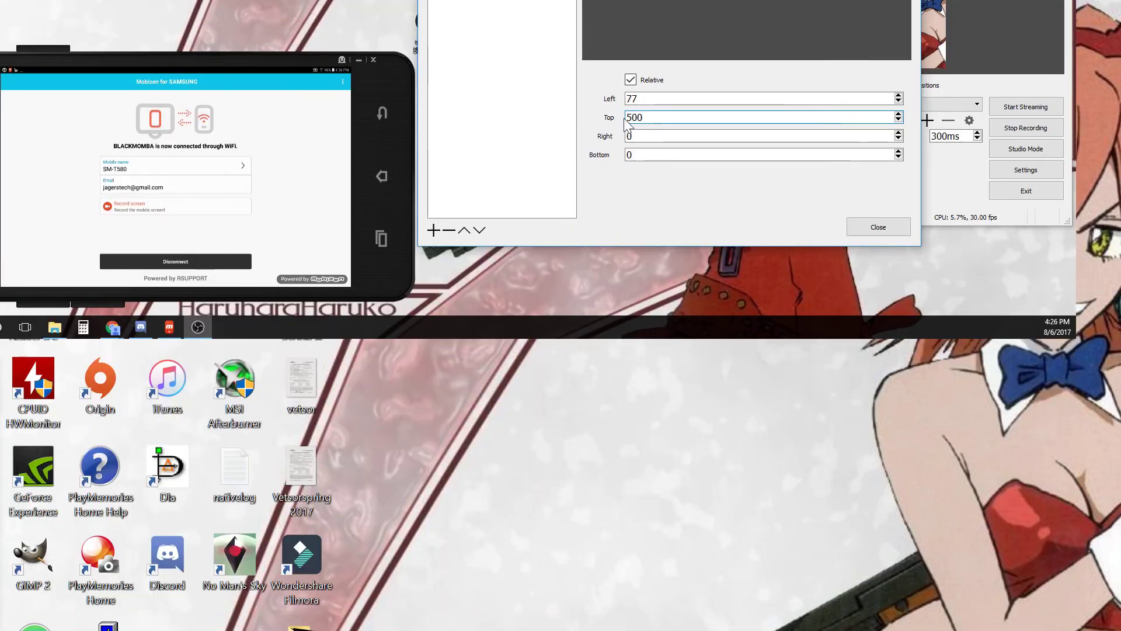
key("Return")
key("Up")
key("Up")
key("Up")
key("Up")
key("Up")
key("Up")
key("Up")
key("Up")
key("Up")
key("Up")
key("Up")
key("Up")
key("Up")
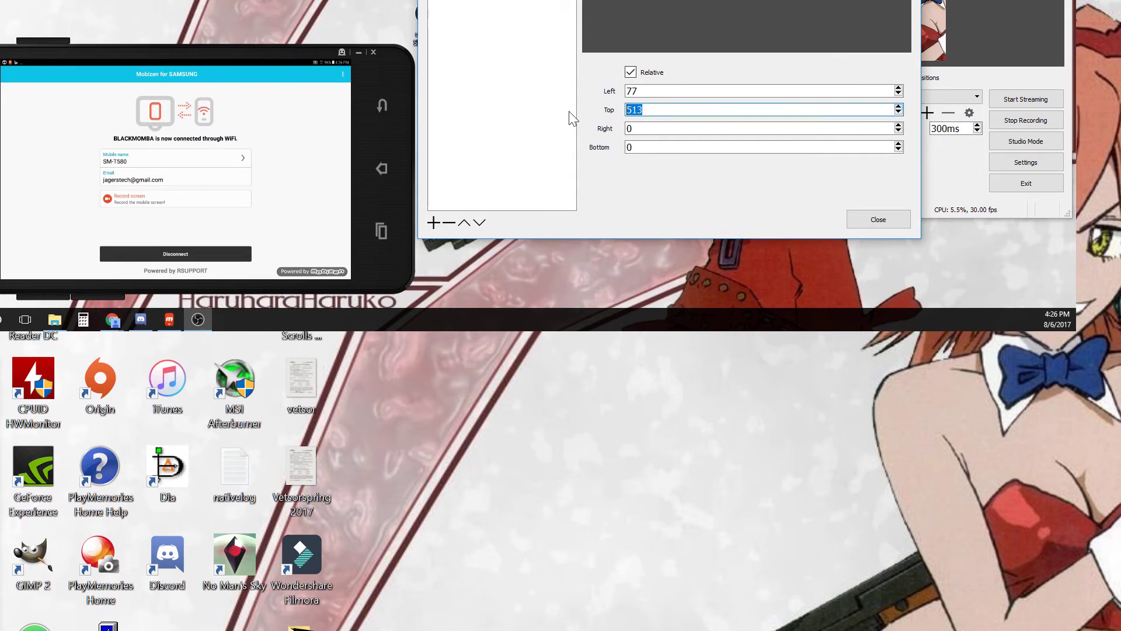
key("Up")
key("Up")
key("Up")
key("Up")
key("Up")
key("Up")
key("Up")
key("Up")
key("Up")
key("Up")
key("Up")
key("Up")
key("Up")
key("Up")
key("Up")
key("Up")
key("Up")
key("Up")
key("Up")
key("Up")
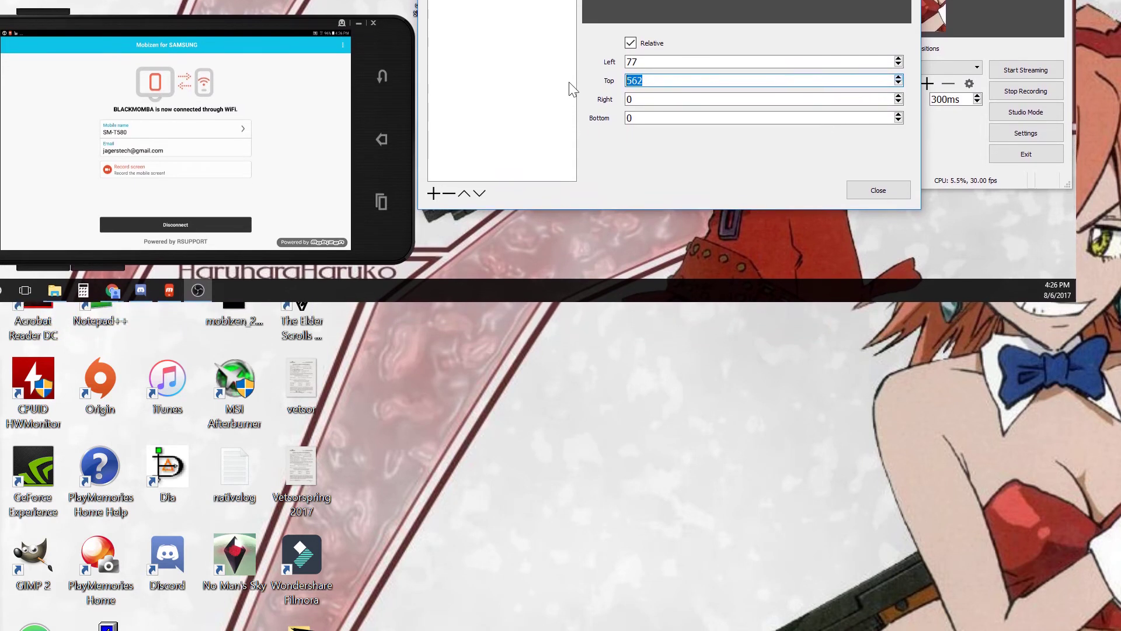
key("Up")
key("Up")
key("Up")
key("Up")
key("Up")
key("Up")
key("Up")
key("Up")
key("Up")
key("Up")
key("Up")
key("Up")
key("Up")
key("Up")
key("Up")
key("Up")
key("Up")
key("Up")
key("Up")
key("Up")
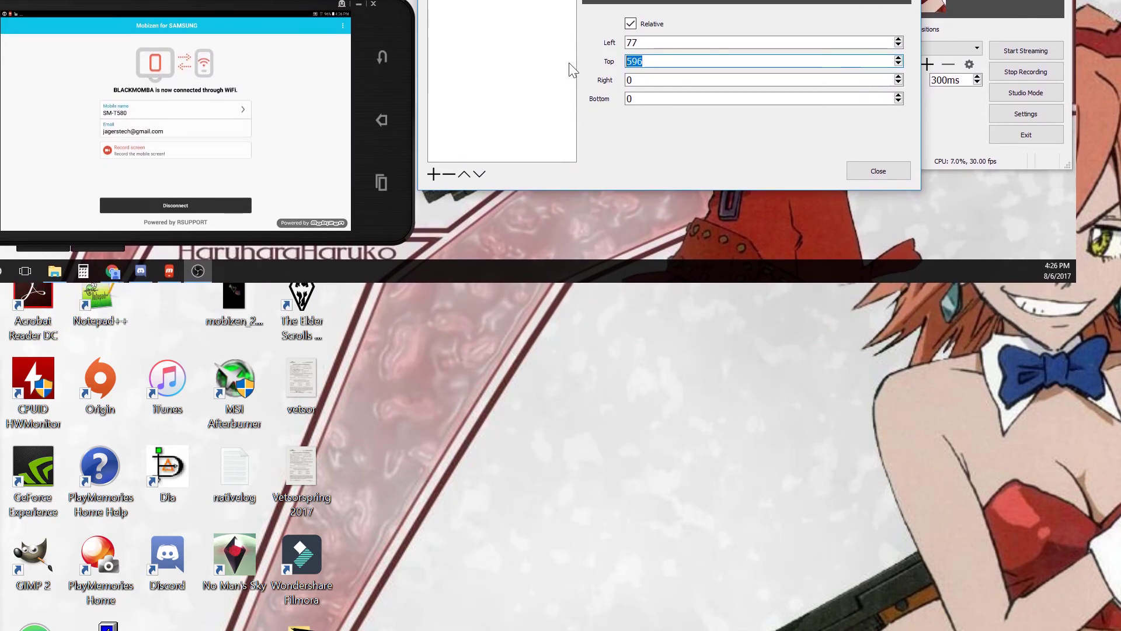
key("Up")
key("Up")
key("Up")
key("Up")
key("Up")
key("Up")
key("Up")
key("Up")
key("Up")
key("Up")
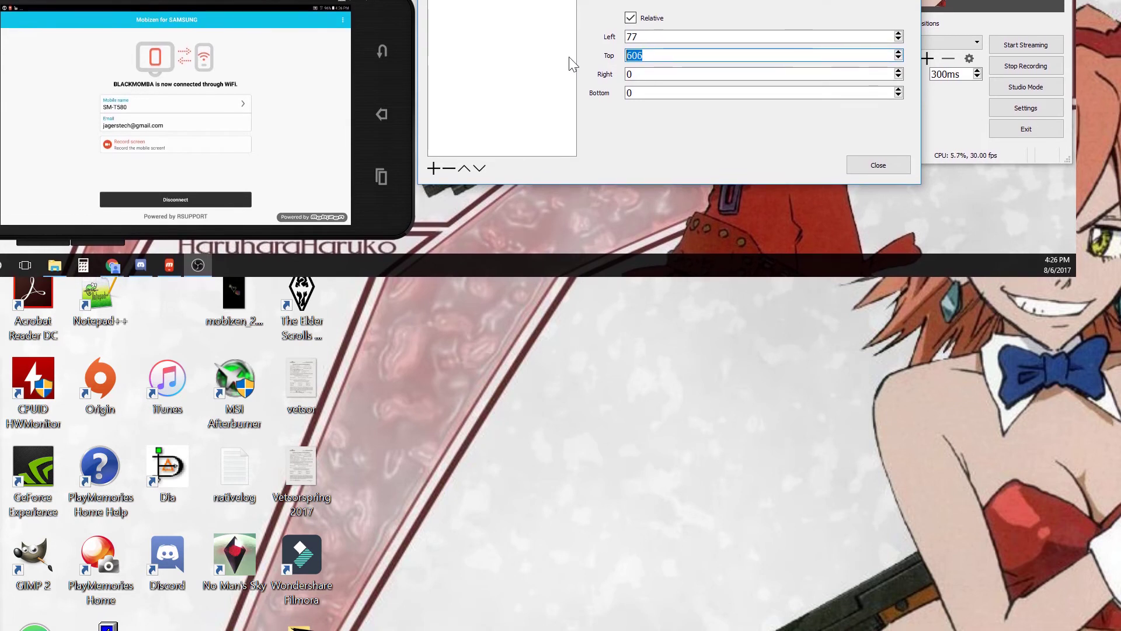
key("Up")
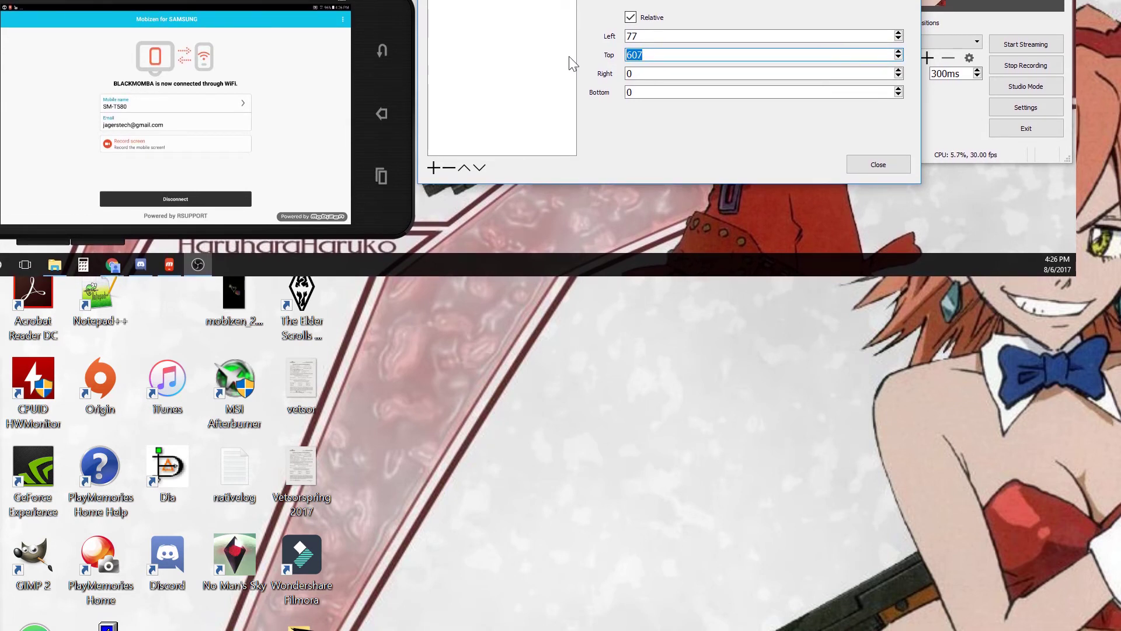
Step: Return the mirrored tablet to its games home page and launch Fate/Grand Order
left_click(315, 90)
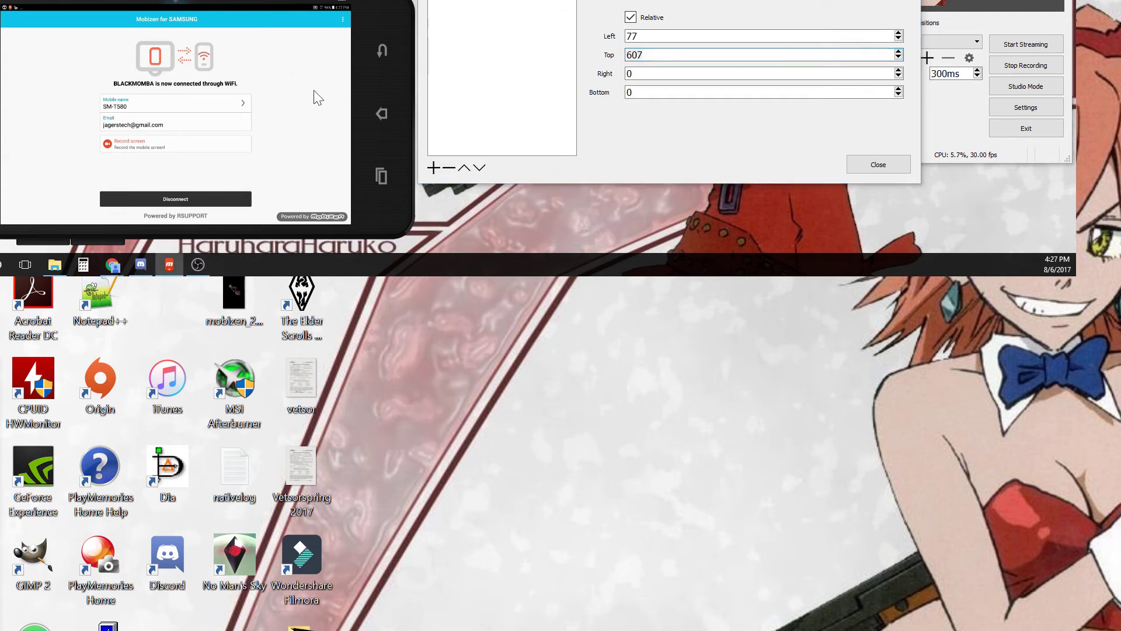
left_click(381, 113)
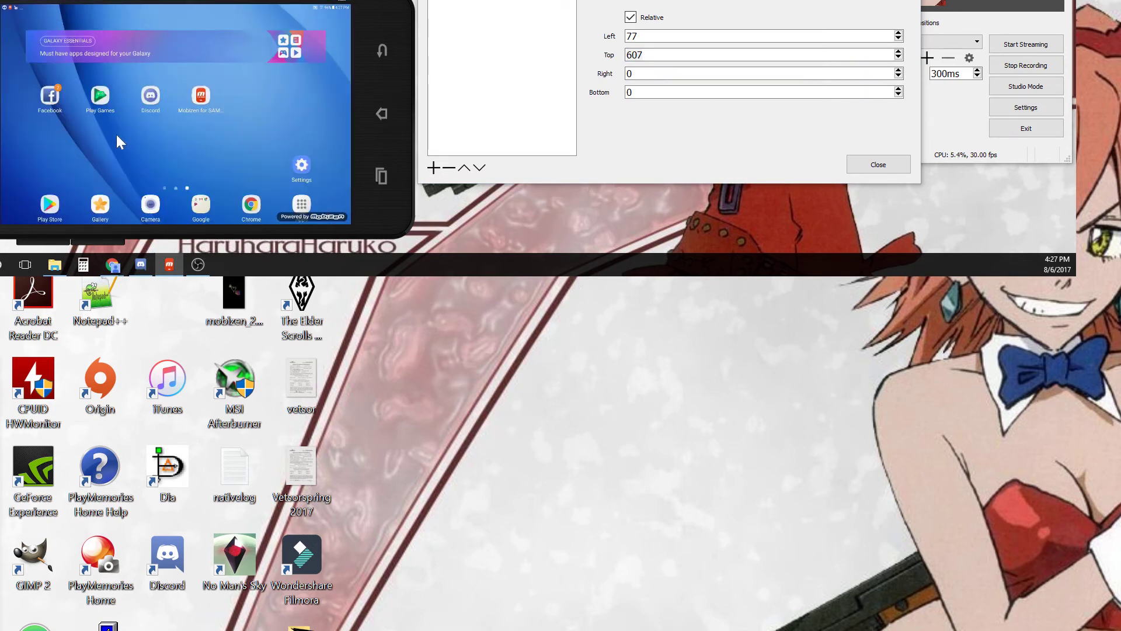
left_click_drag(117, 136, 149, 135)
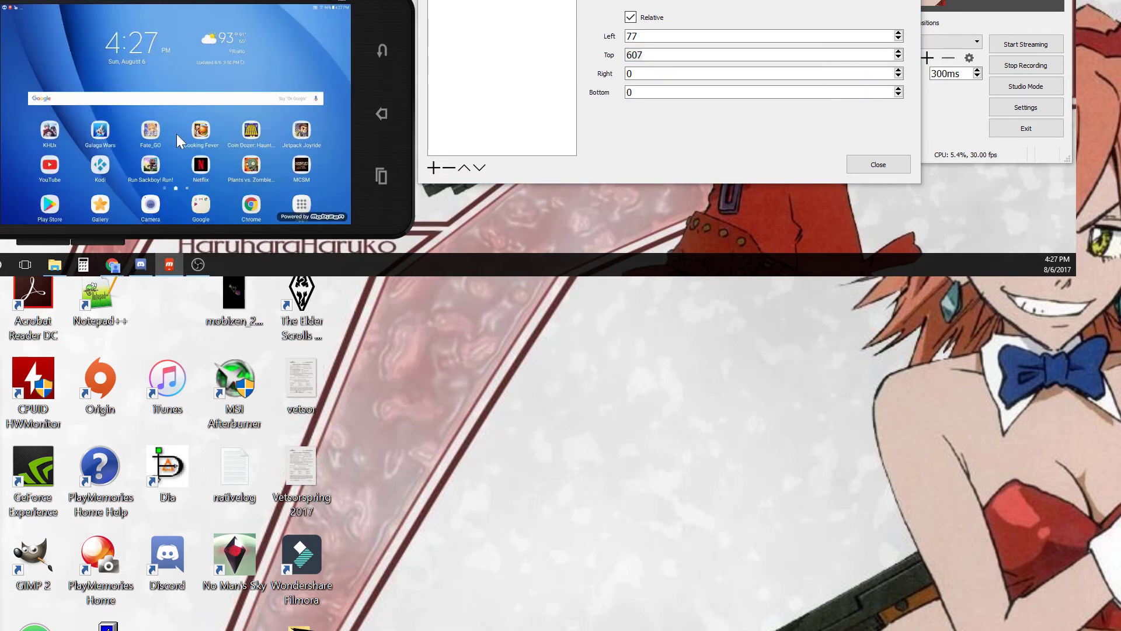
left_click(159, 129)
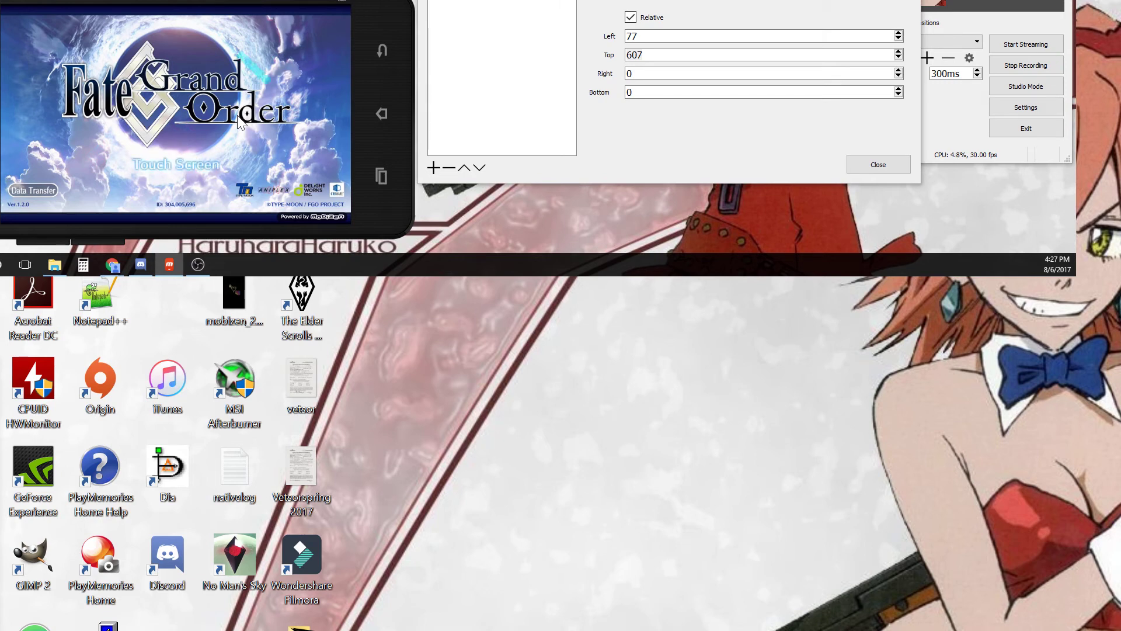
left_click(610, 84)
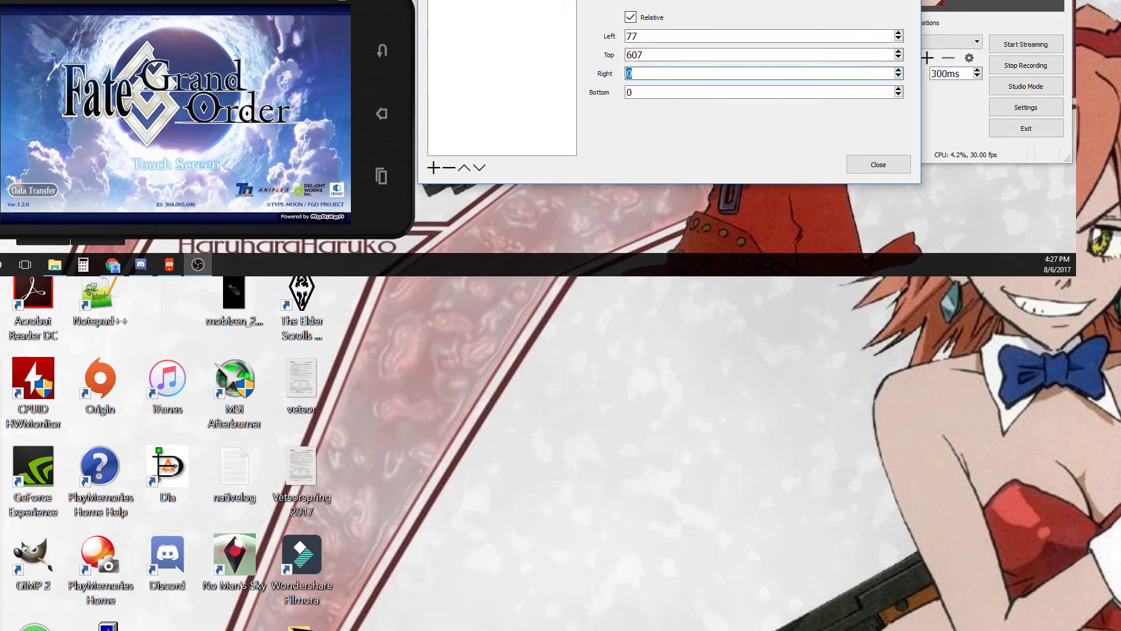
Step: Drag the OBS main window down from the upper display so its scenes and sources are visible
left_click_drag(939, 3, 566, 335)
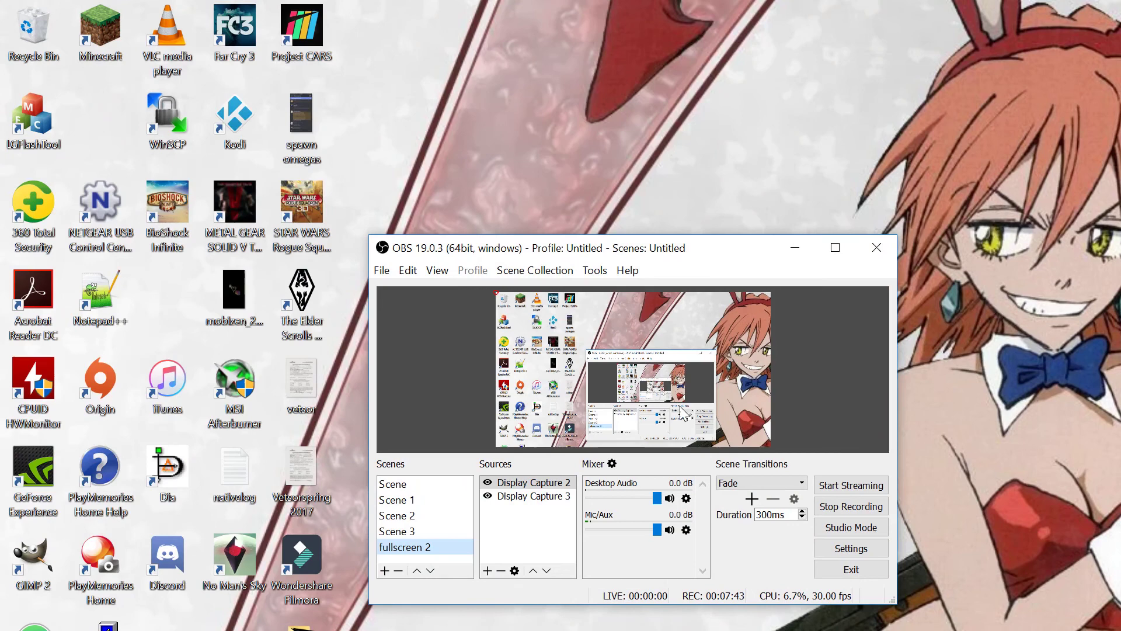
Step: Move the OBS window up and inspect the filters on Display Capture 3
left_click(559, 498)
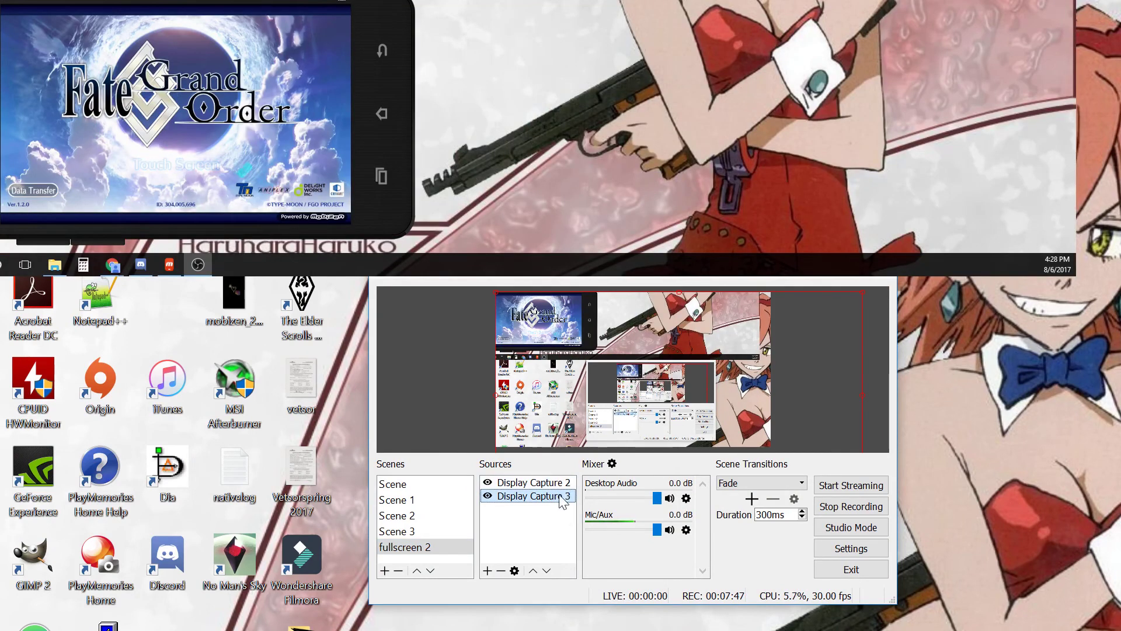
left_click_drag(631, 280, 776, 5)
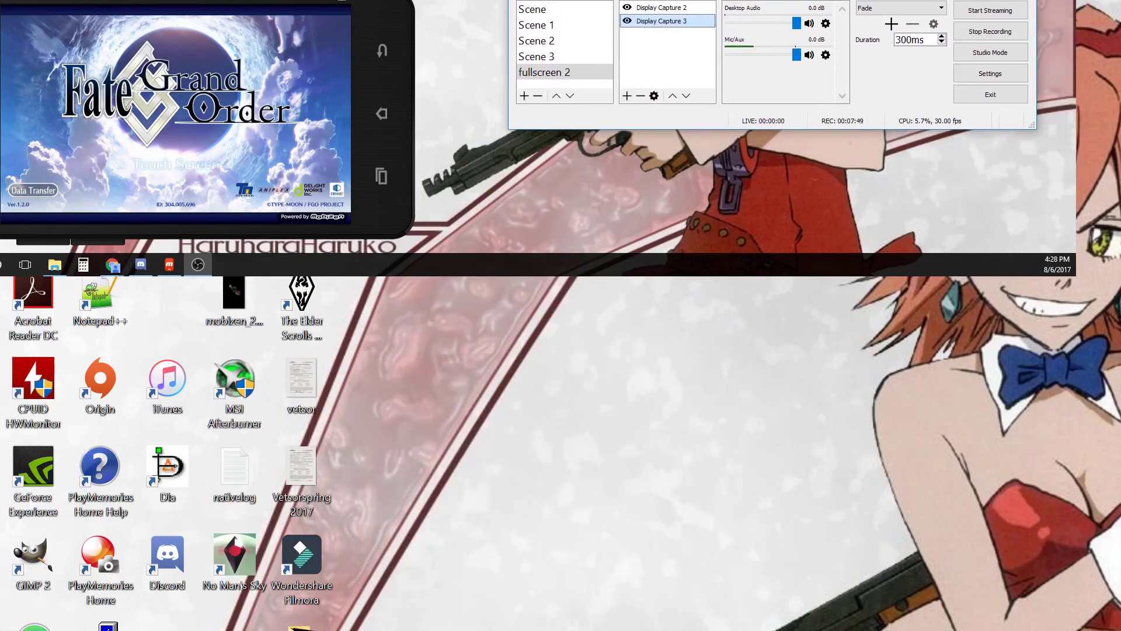
right_click(670, 26)
left_click(690, 7)
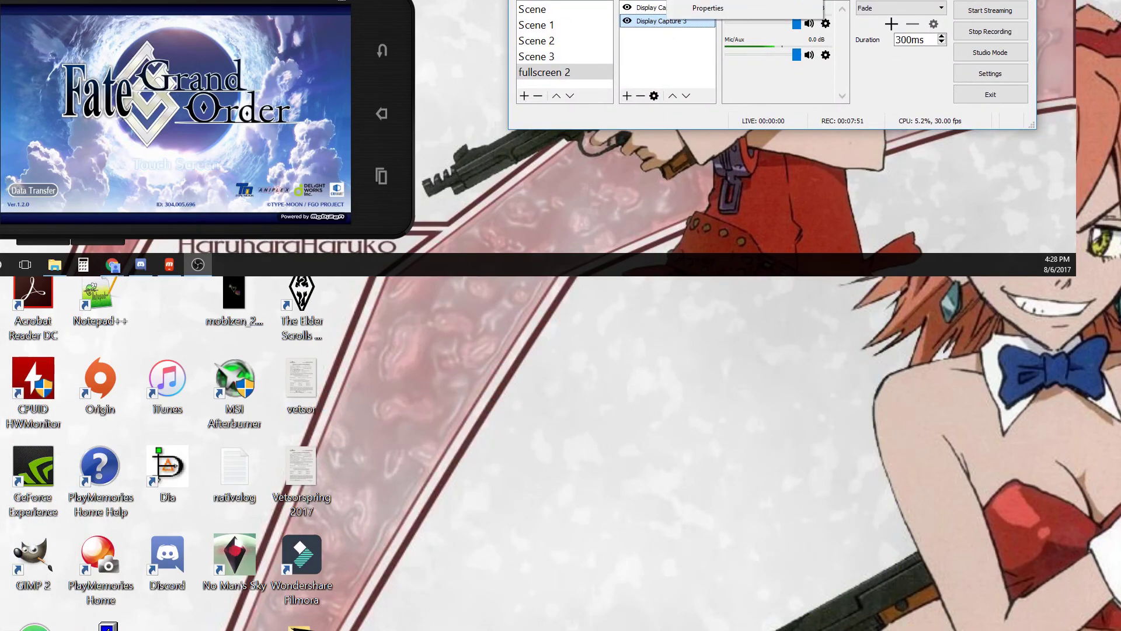
left_click(982, 153)
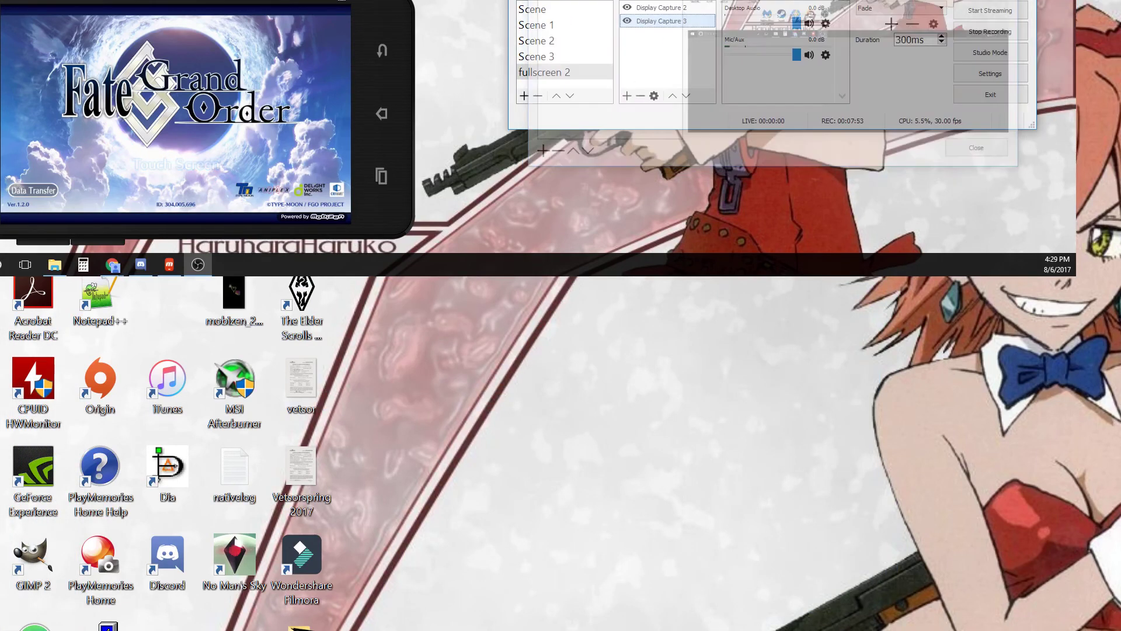
Step: Set Display Capture 2's Crop/Pad Top from 607 and Left from 77 to 0, then reposition OBS
left_click(664, 12)
right_click(664, 12)
left_click(689, 7)
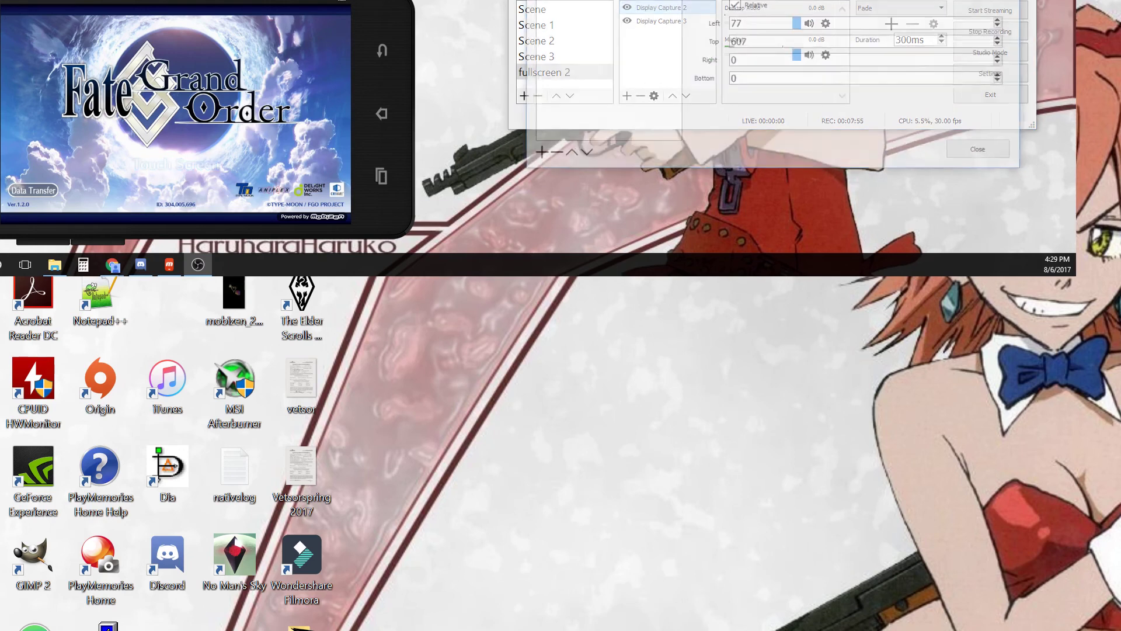
double_click(783, 43)
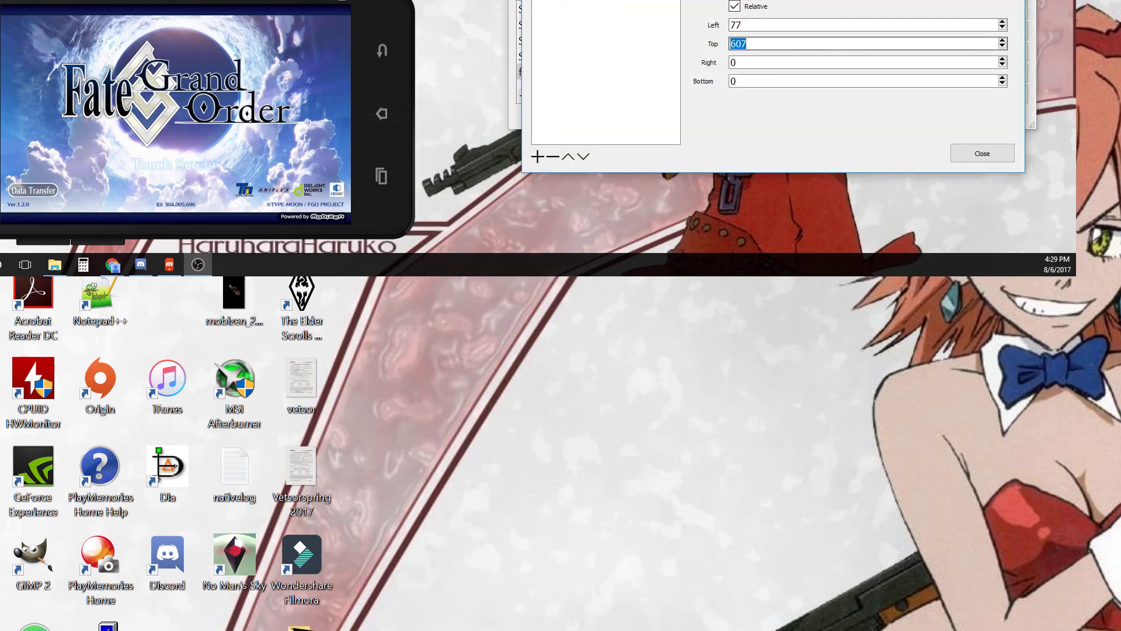
type("0")
left_click(742, 25)
key("BackSpace")
key("BackSpace")
type("0")
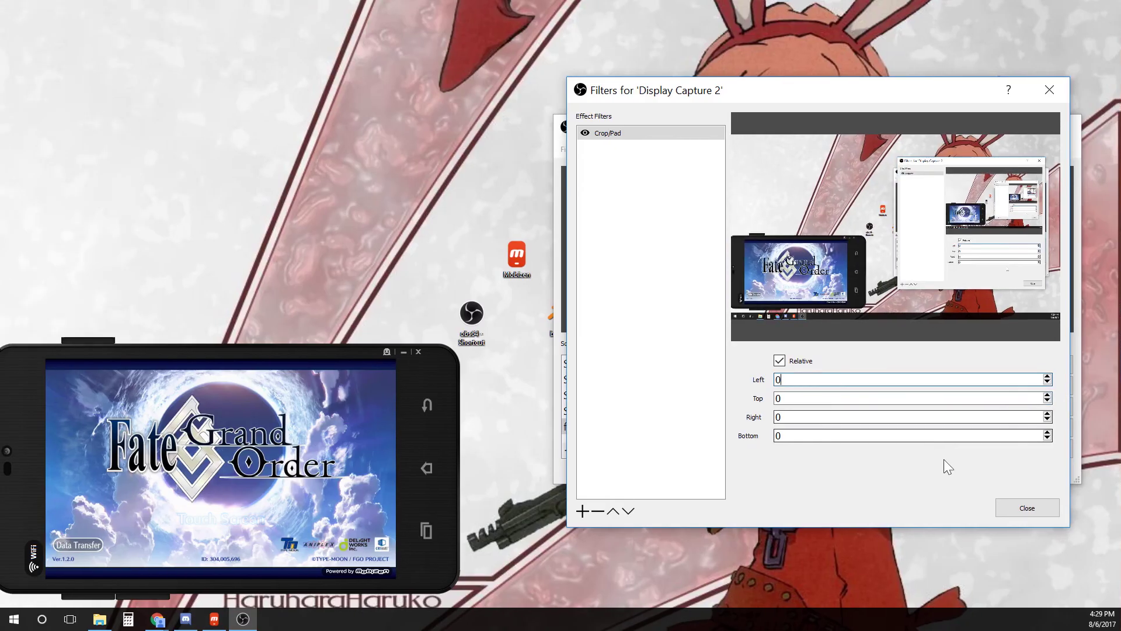
left_click(1022, 505)
left_click_drag(868, 139, 905, 184)
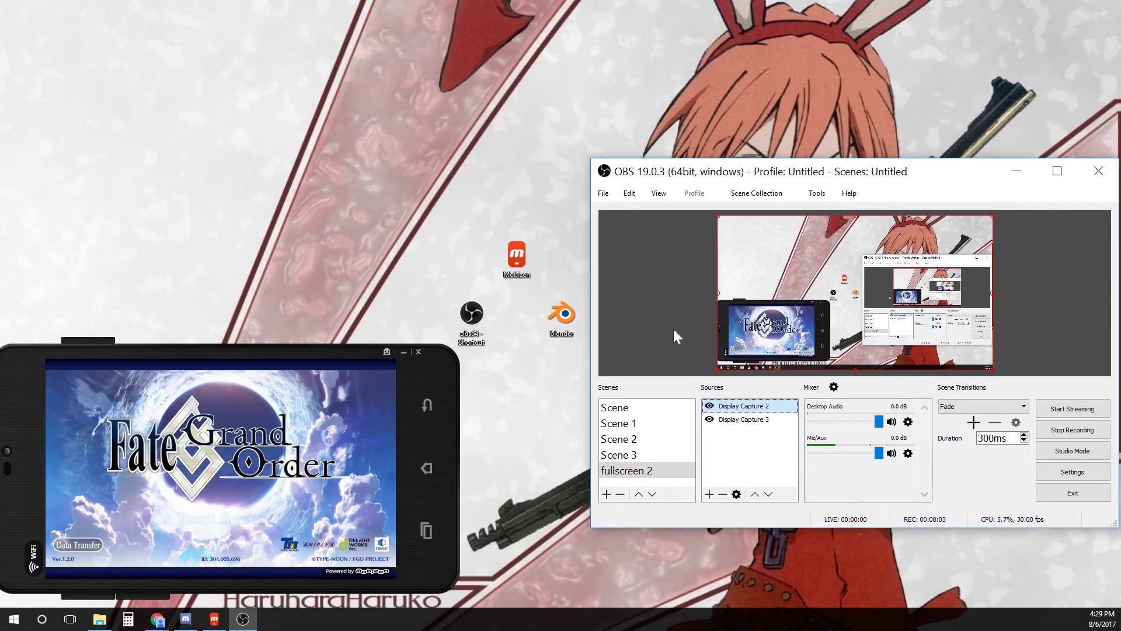
Step: Launch Blender from its desktop icon, reposition its window, and close the Mobizen mirror
double_click(544, 331)
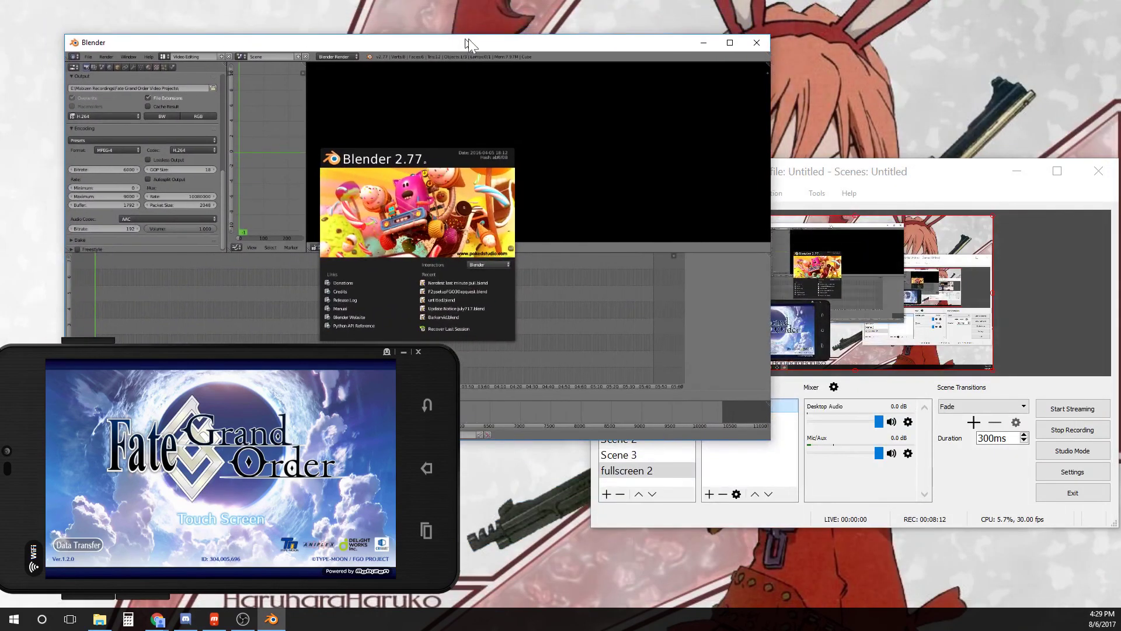
left_click_drag(468, 39, 493, 28)
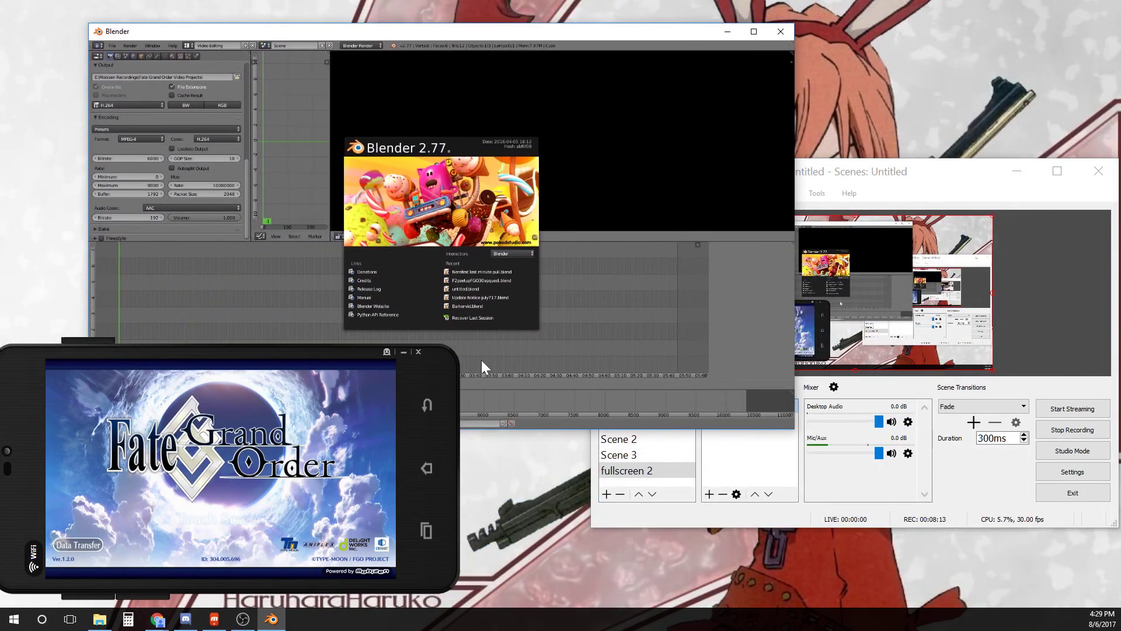
left_click(418, 352)
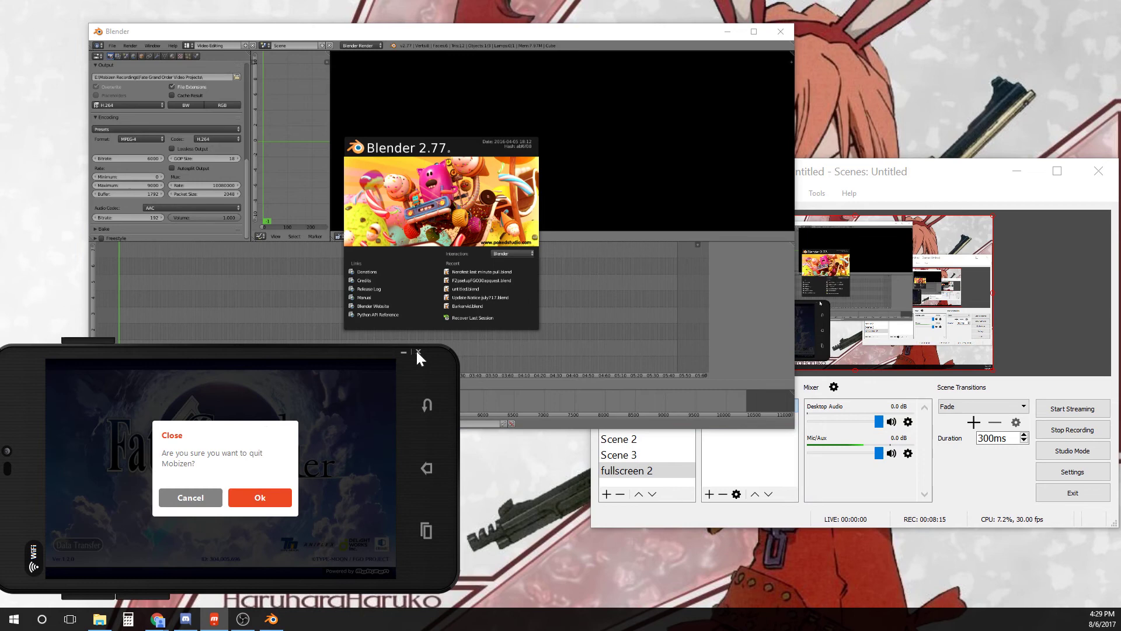
Step: Confirm quitting Mobizen, move the Blender window left, and dismiss the splash screen
left_click(246, 495)
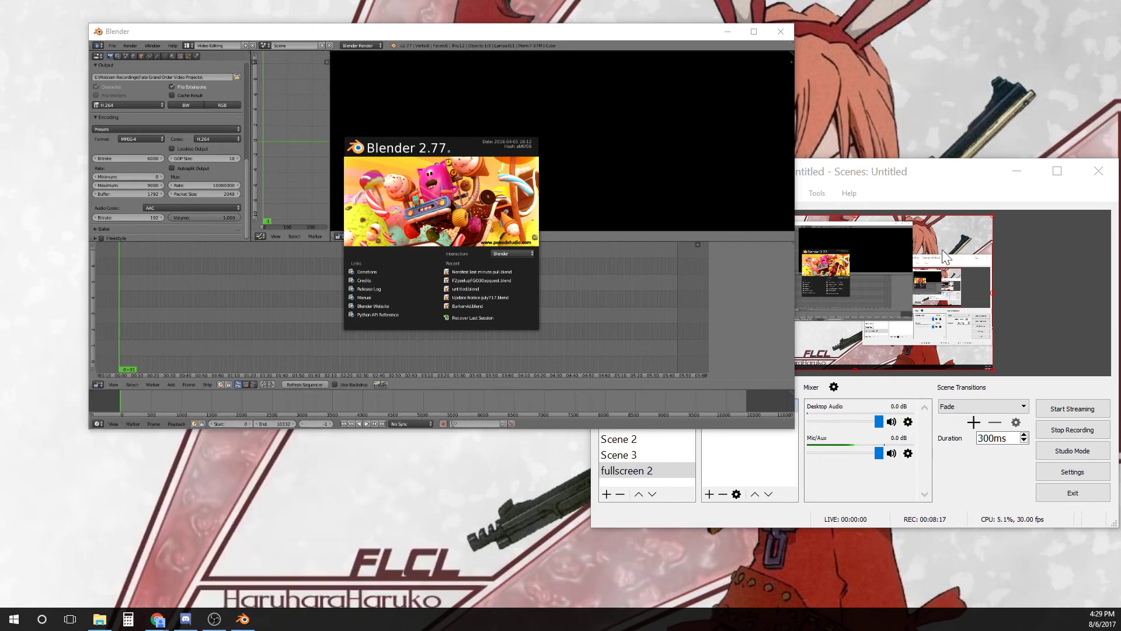
left_click_drag(661, 40, 586, 37)
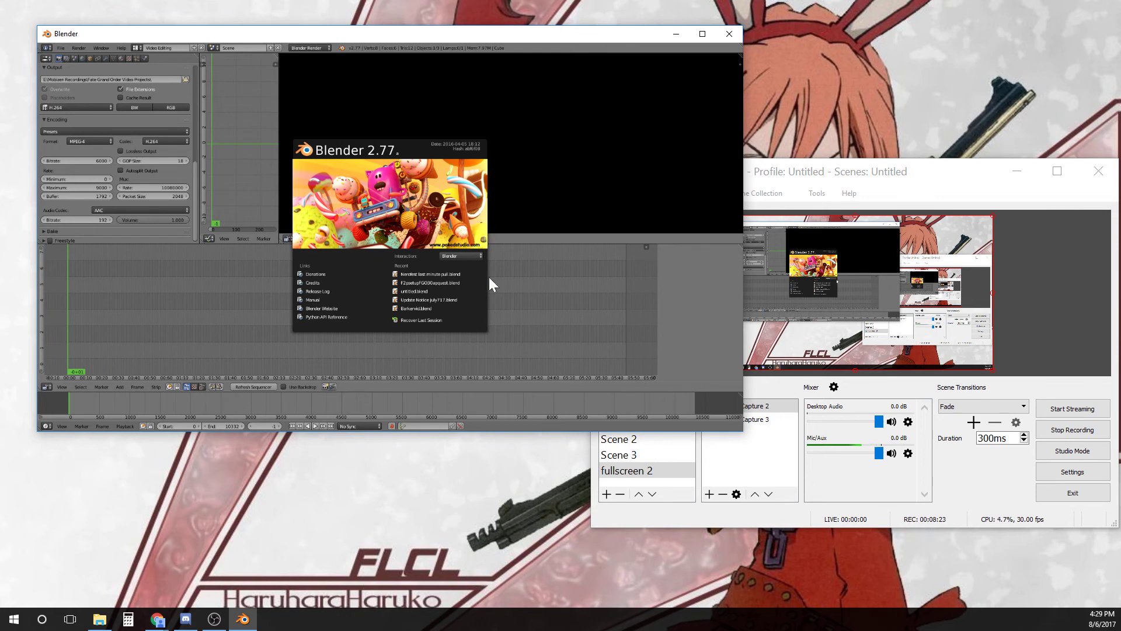
left_click(441, 275)
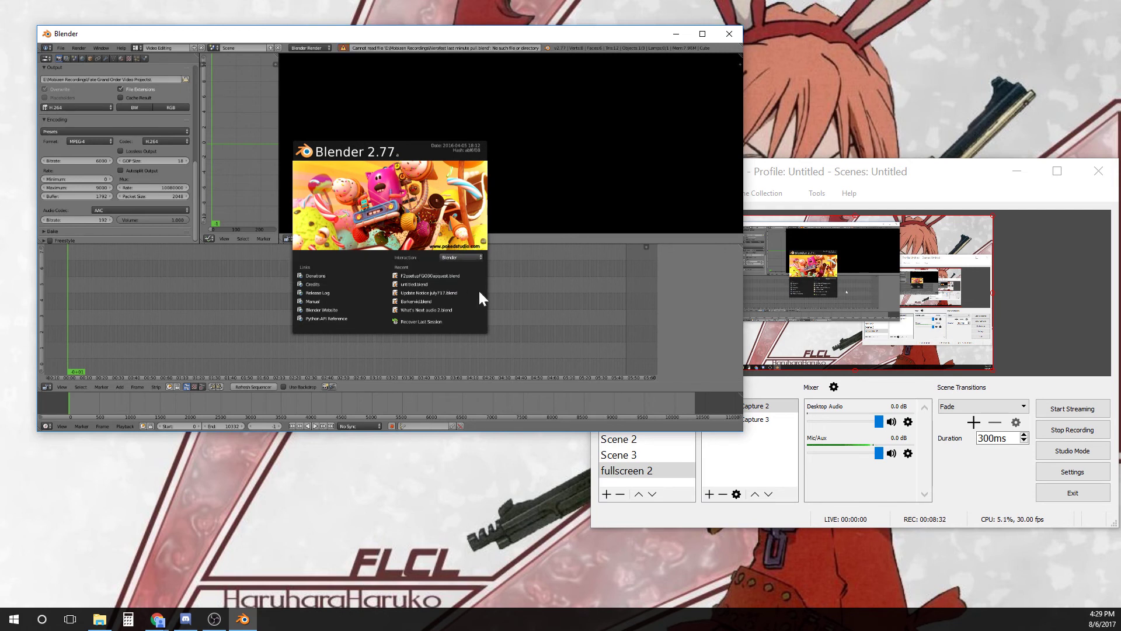
left_click(426, 275)
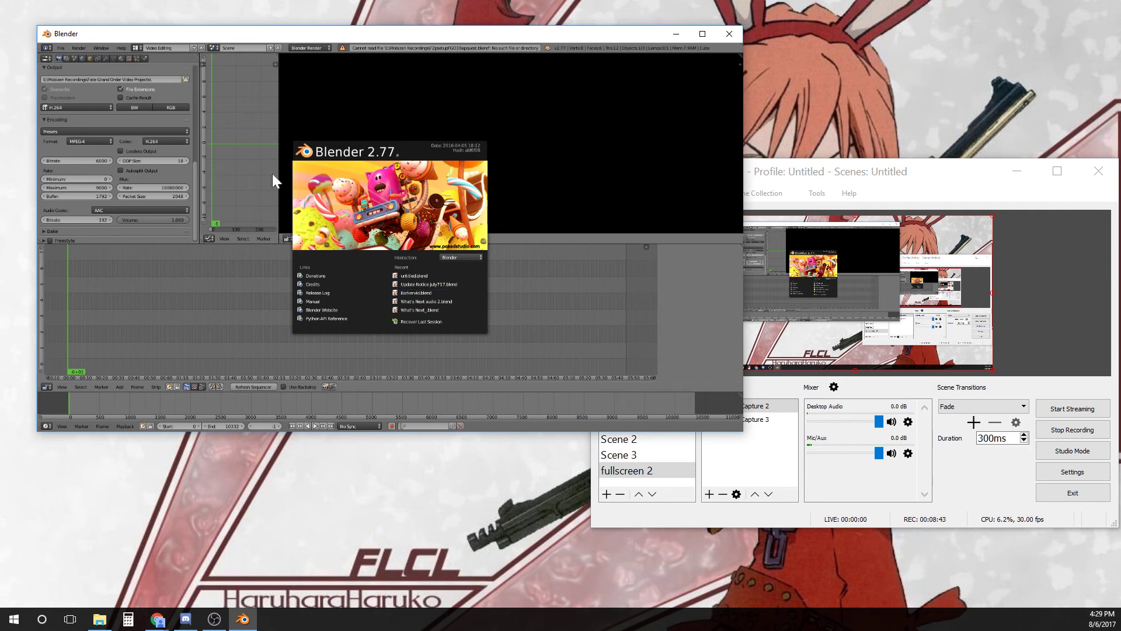
left_click(279, 298)
Step: Open Nerofest last minute pull.blend from the Fate Grand Order Video Projects folder
left_click(62, 48)
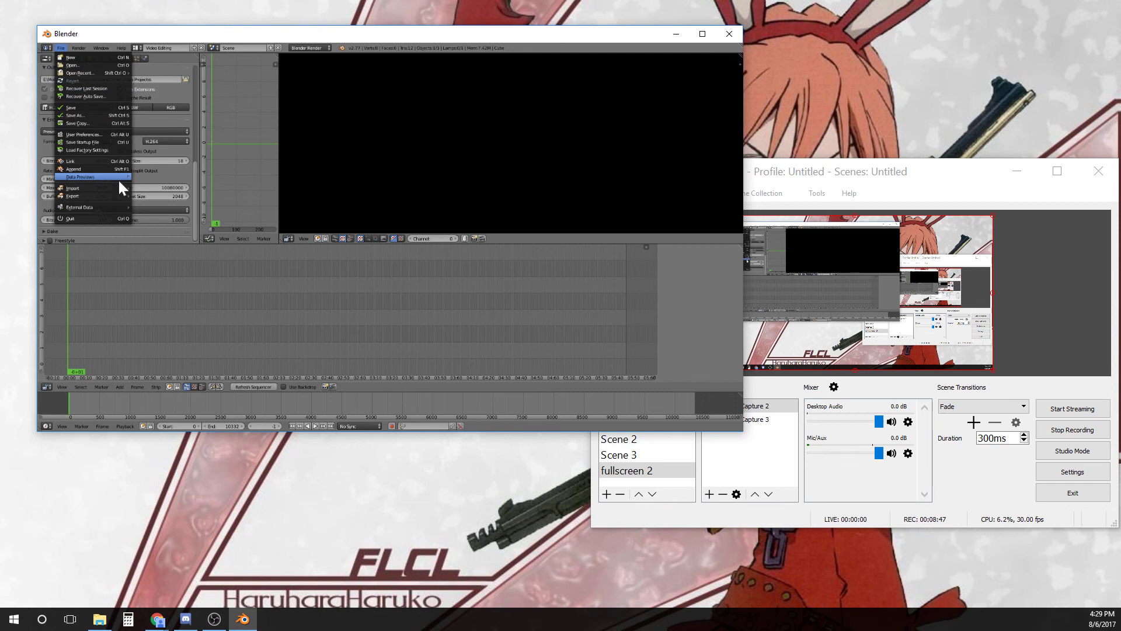
left_click(120, 65)
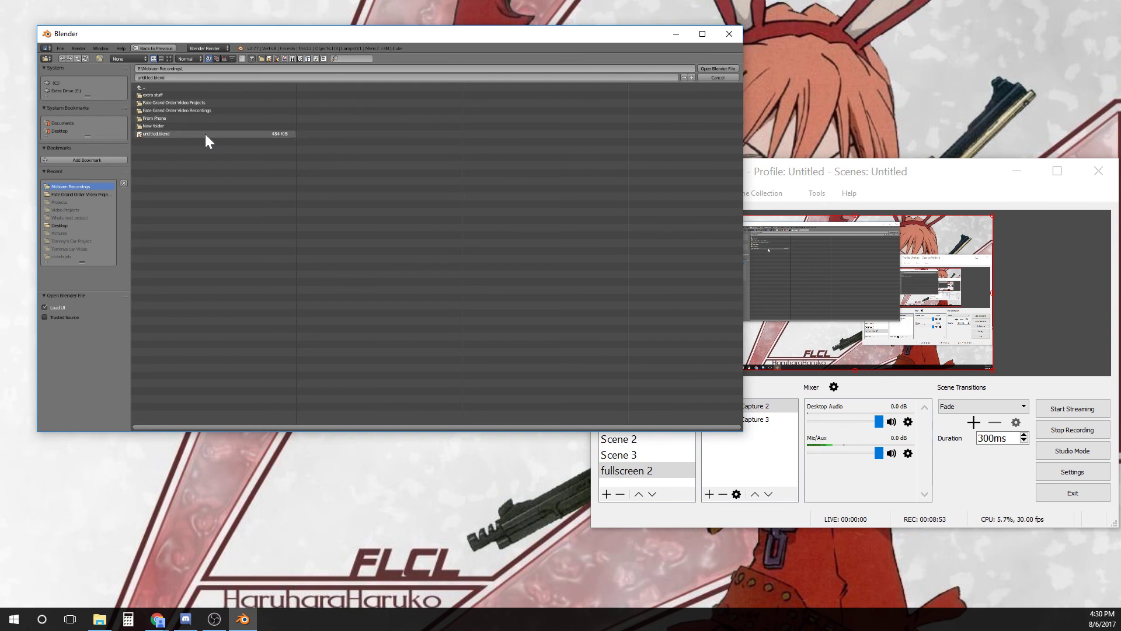
left_click(225, 102)
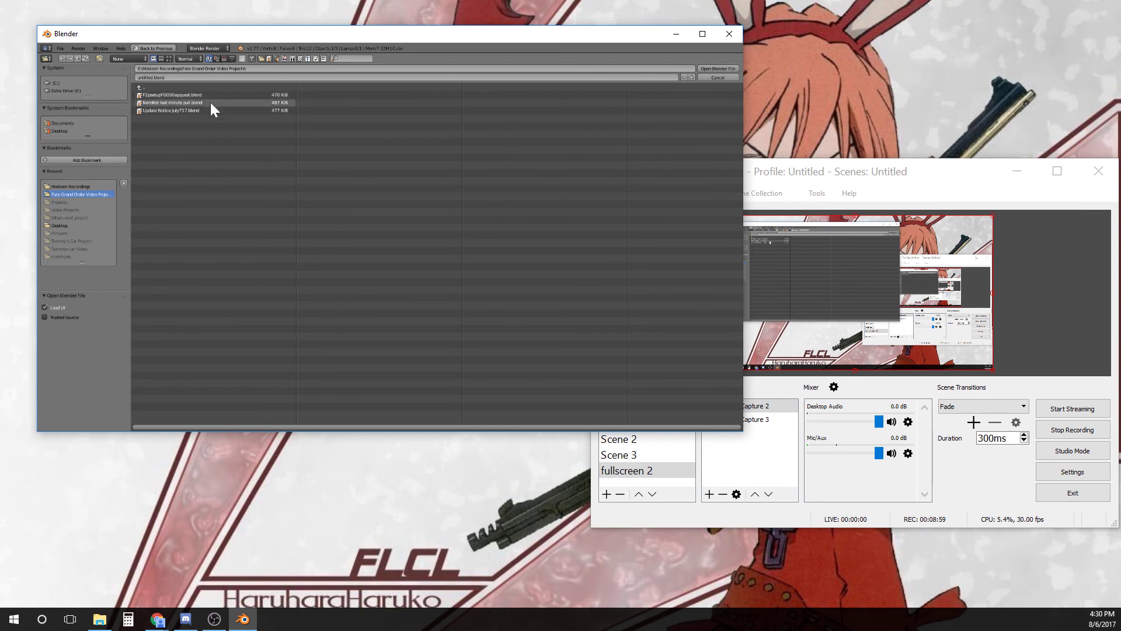
double_click(211, 103)
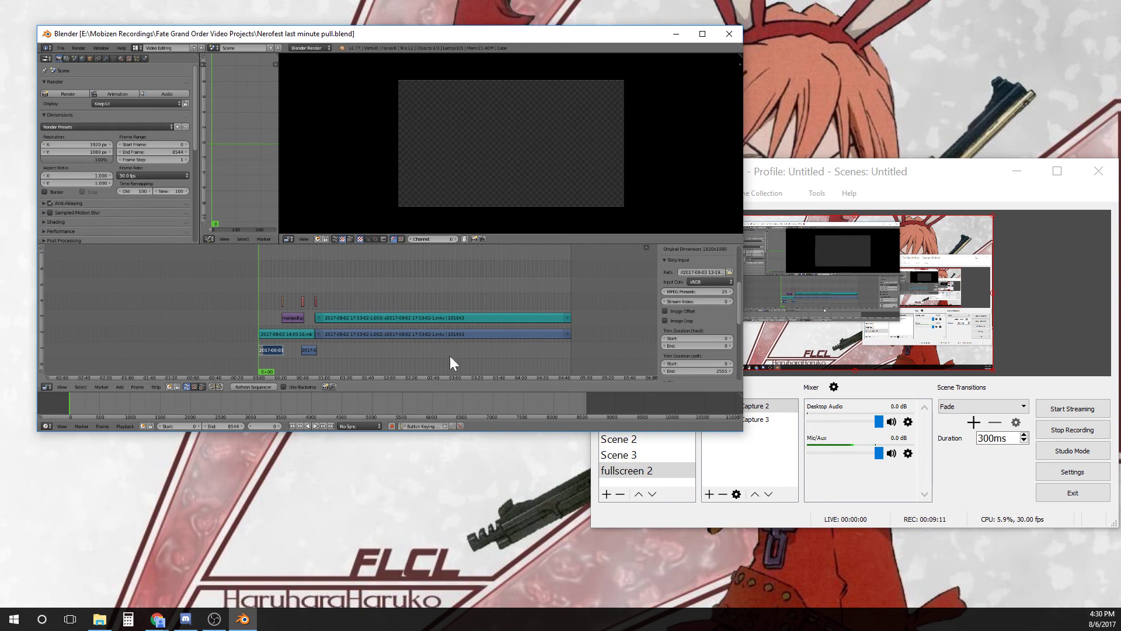
Step: Scrub the playhead forward to frame 357, then back past 01:20 toward the start
left_click_drag(286, 343, 524, 338)
left_click_drag(409, 315, 346, 304)
left_click_drag(481, 306, 384, 322)
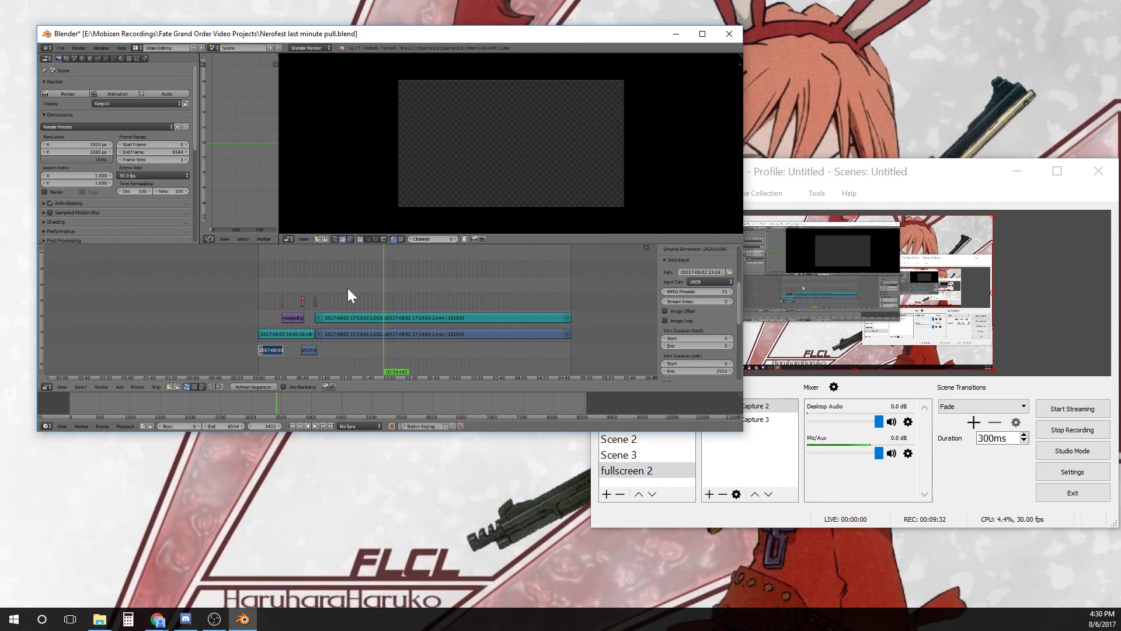
Step: Quit Blender without saving changes and nudge the OBS window slightly up
left_click(729, 33)
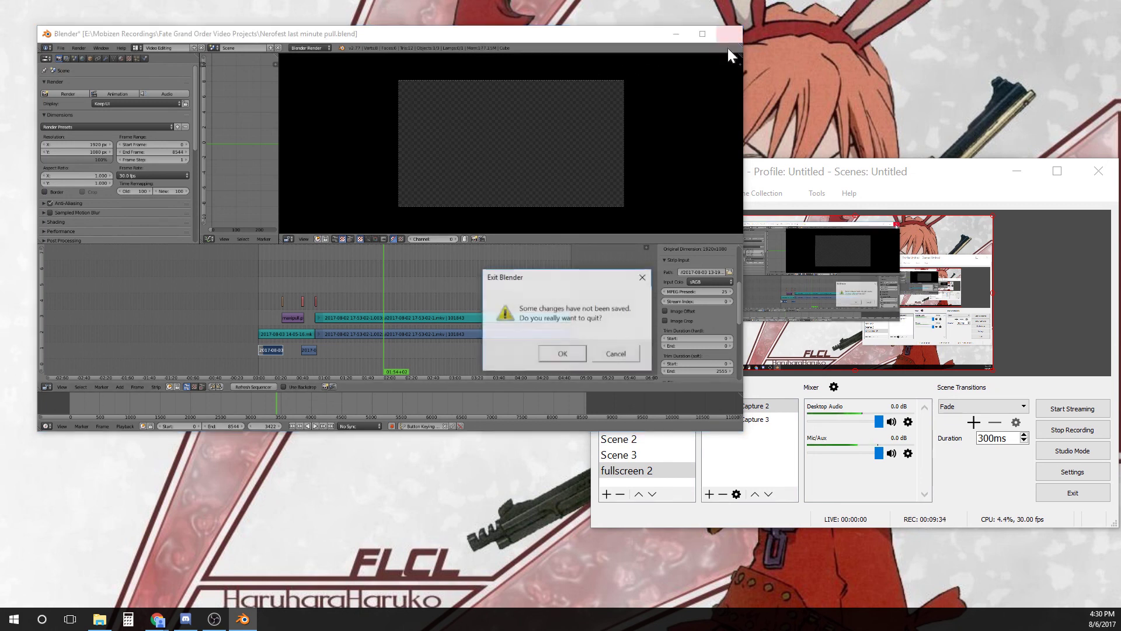
left_click(560, 353)
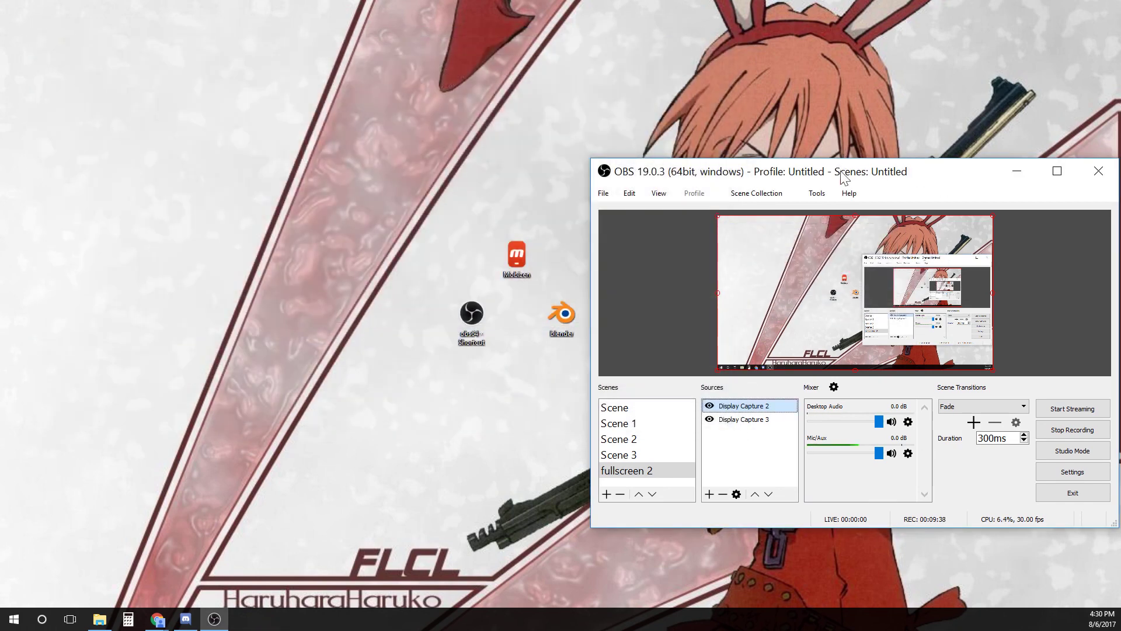
left_click_drag(843, 177, 838, 146)
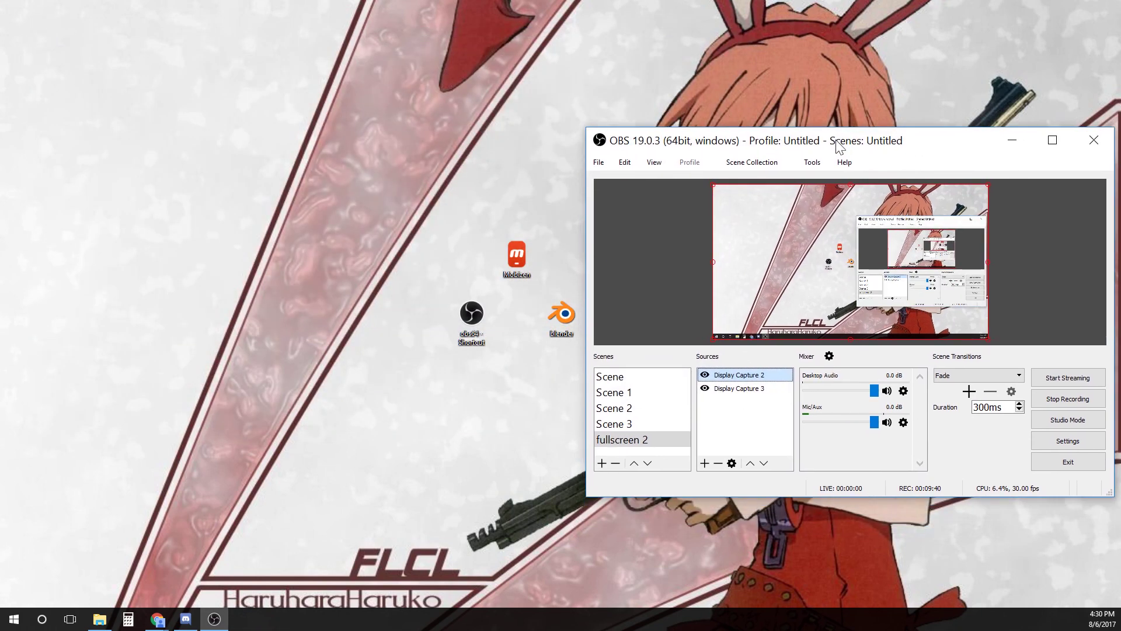